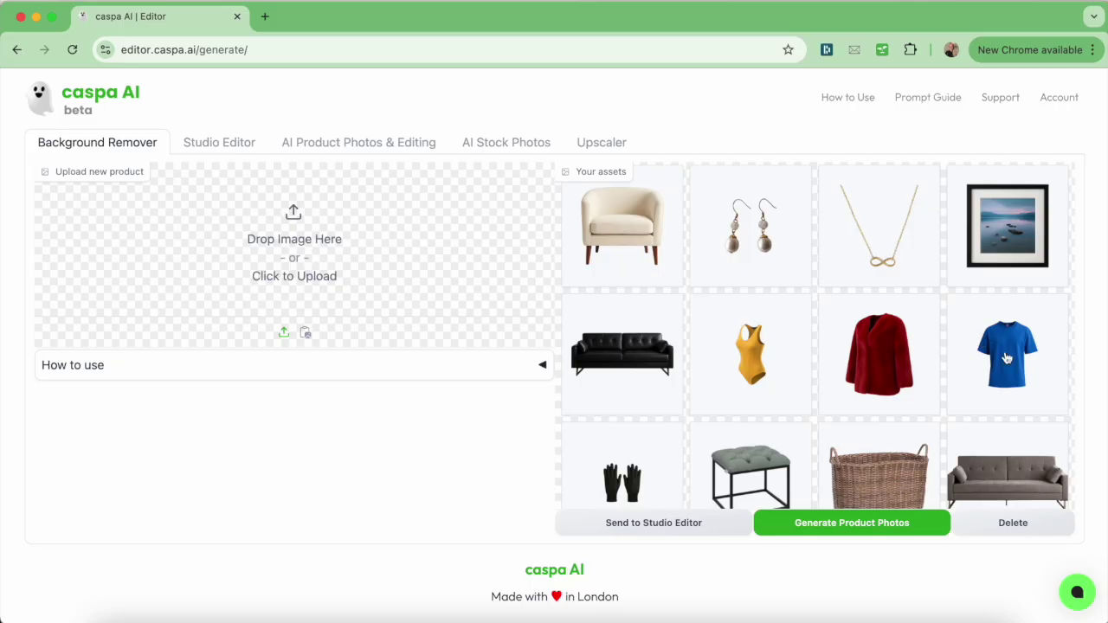
Step: Send the blue t-shirt asset to AI Product Photos & Editing with the browser full screen
click(1007, 357)
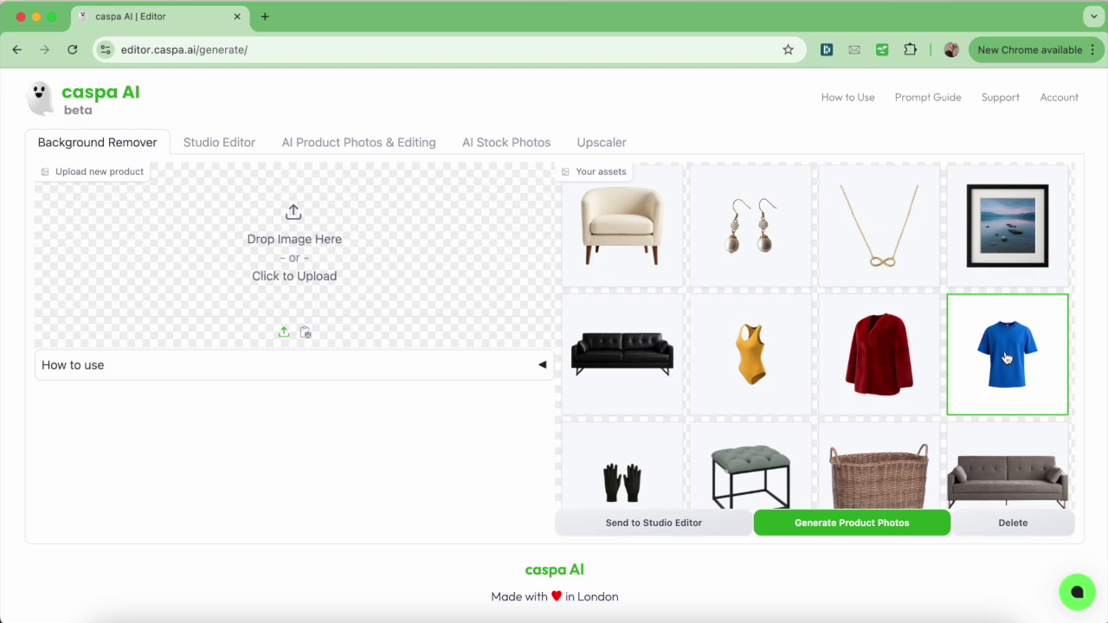
click(1007, 358)
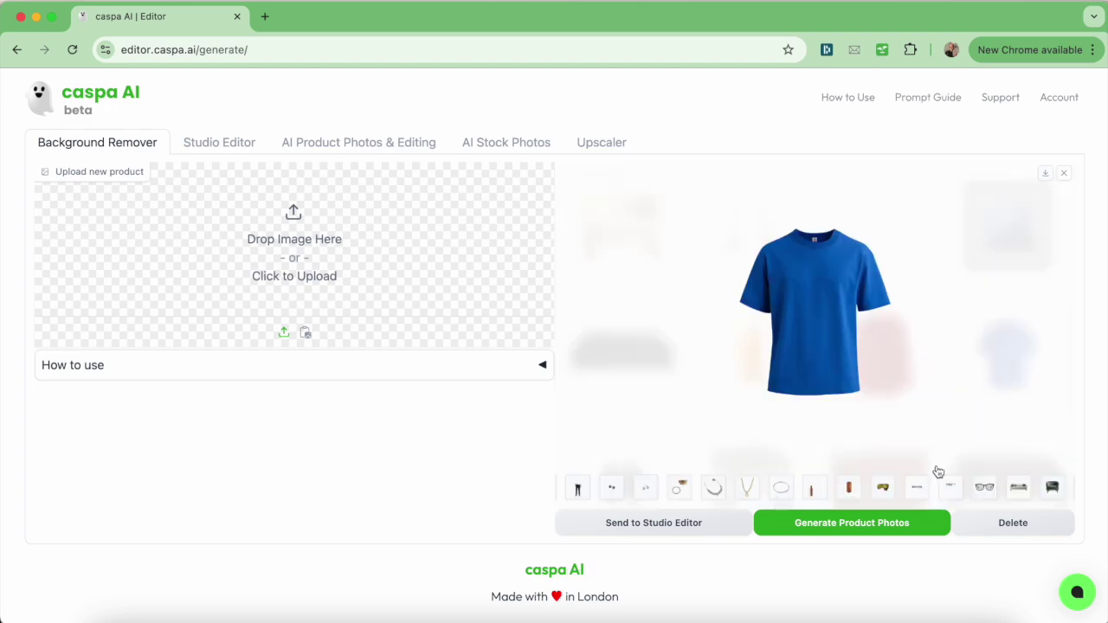
click(866, 530)
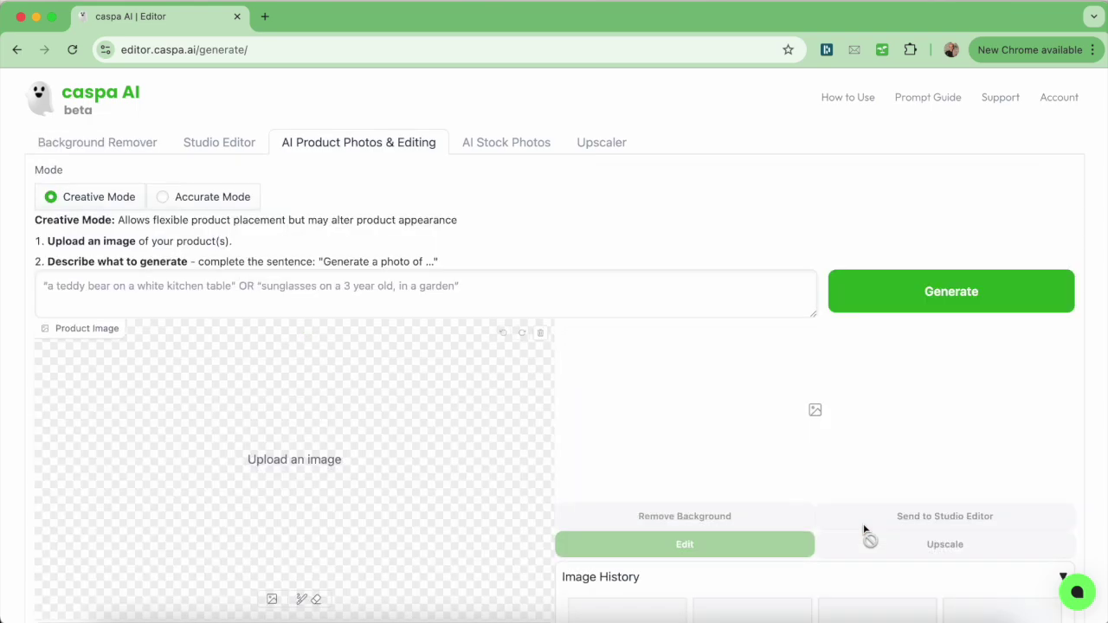
click(53, 17)
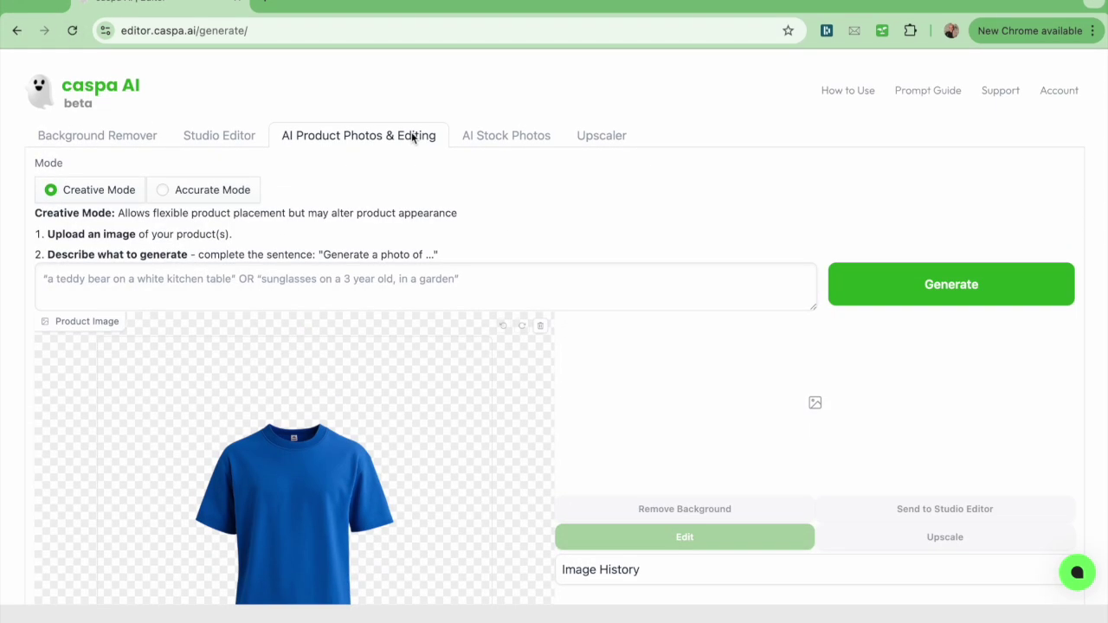
click(478, 223)
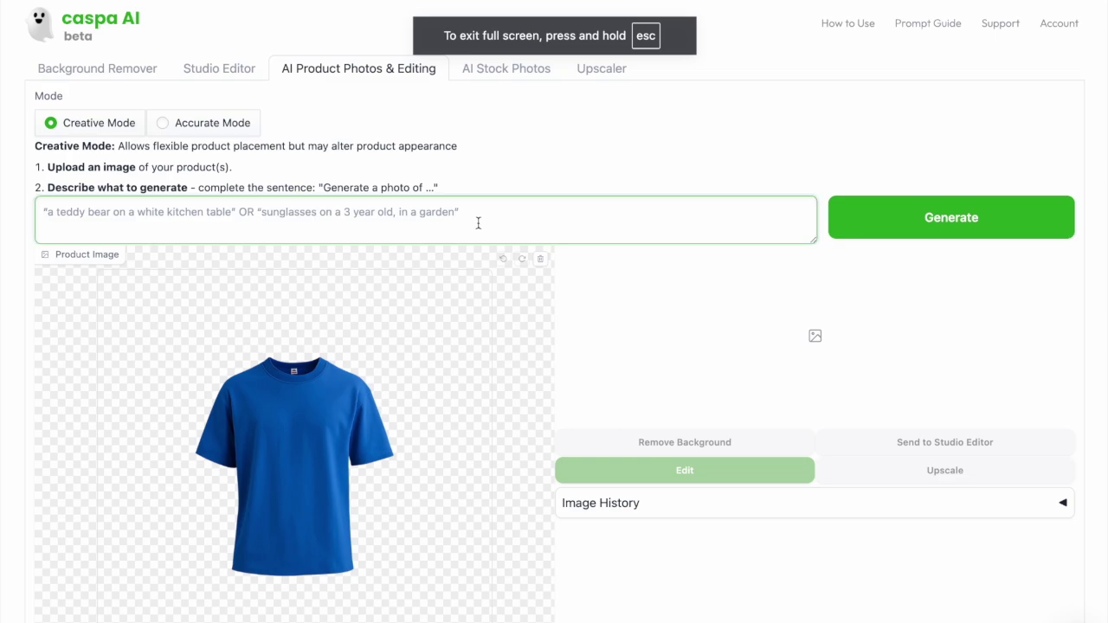
Step: Generate and download a photo for 'this blue t-shirt on a 25 year old man, in a modern living room, smiling'
text(this blue t-sh)
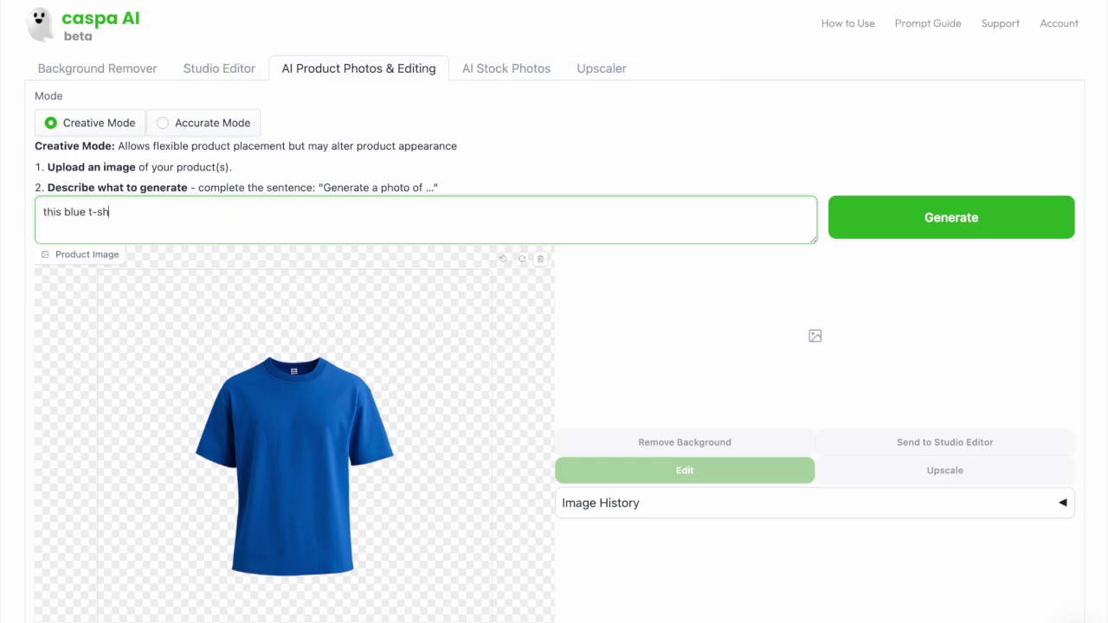
text(irt on a 25 year old man)
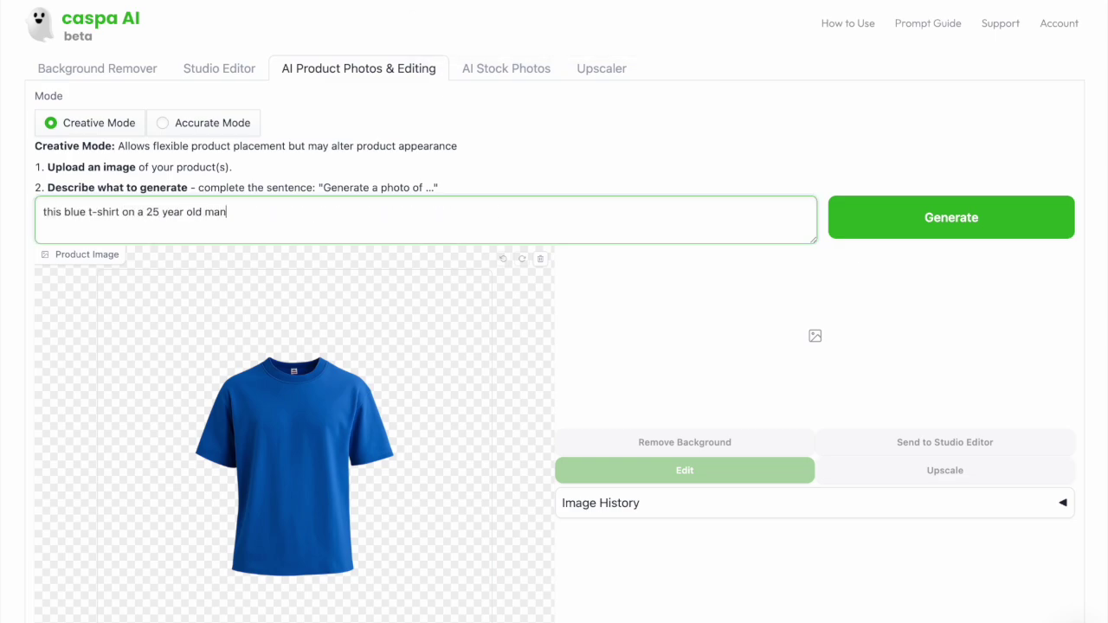
text(, in a modern living room , smiling)
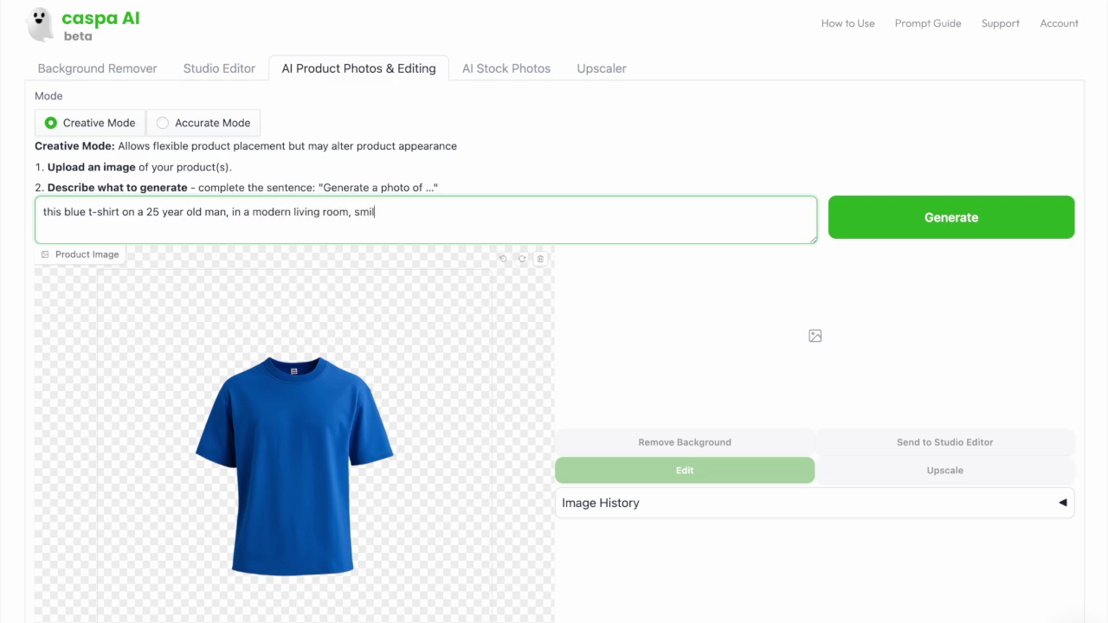
click(988, 232)
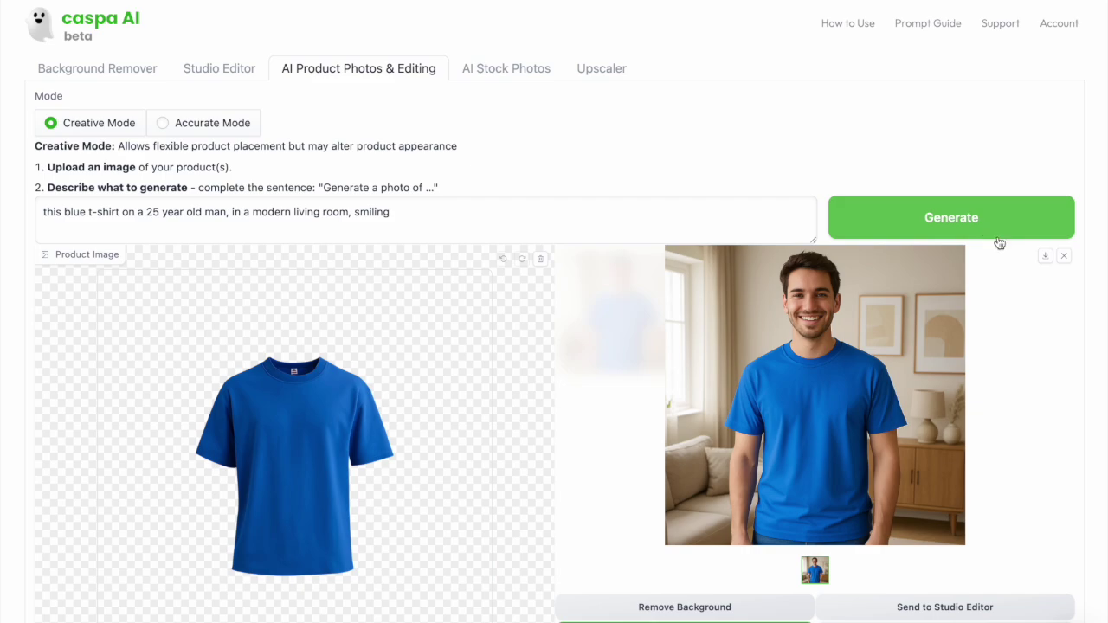
click(1046, 259)
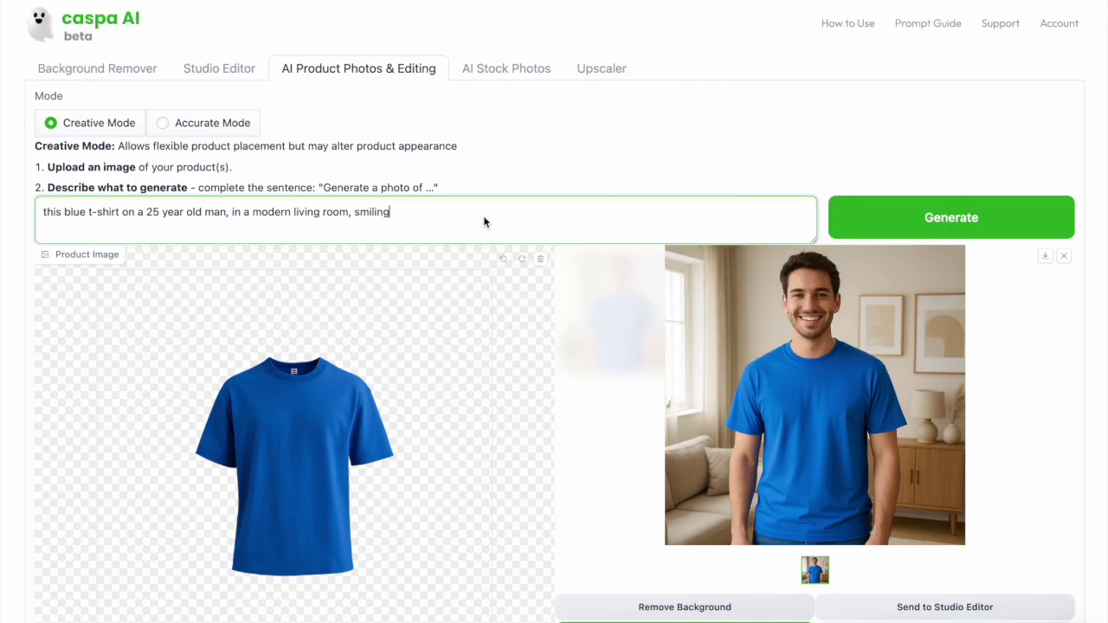
Step: Add 'back-facing pose,' after 'man,' in the prompt and generate
click(229, 212)
text(back-facing pose)
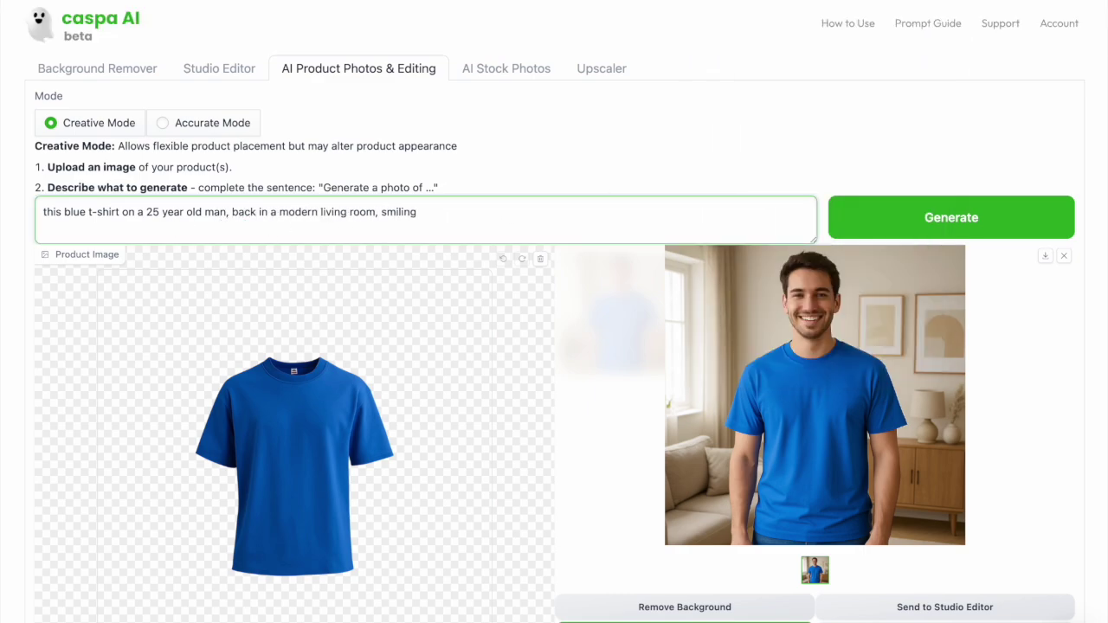
text(,)
click(928, 219)
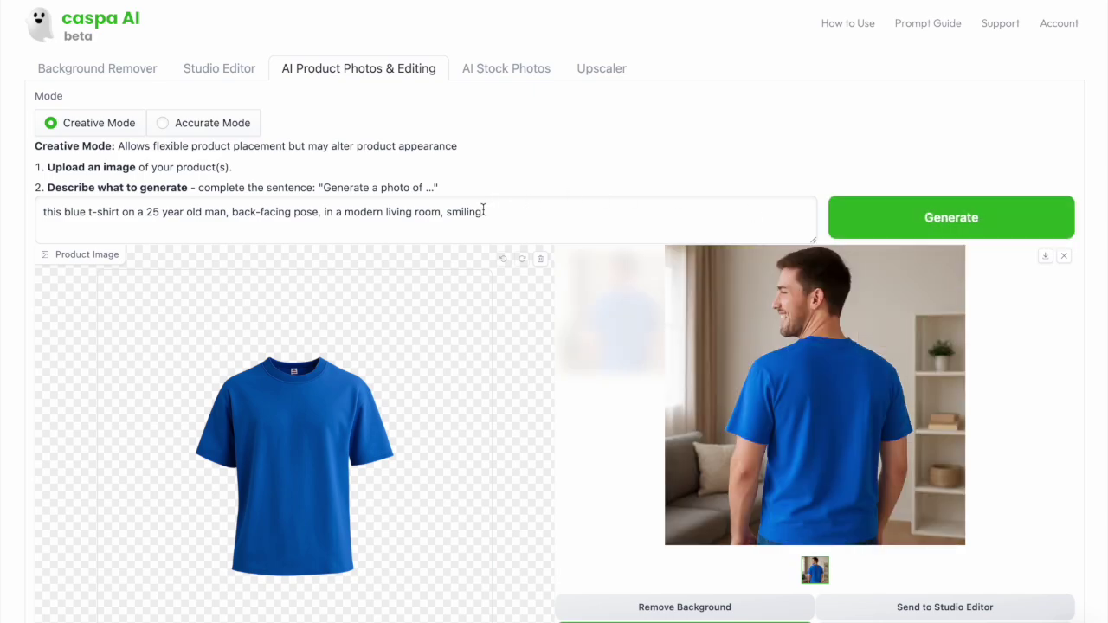
Step: Remove 'smiling' from the prompt, regenerate the back-facing photo, and download it
double_click(469, 214)
key(BackSpace)
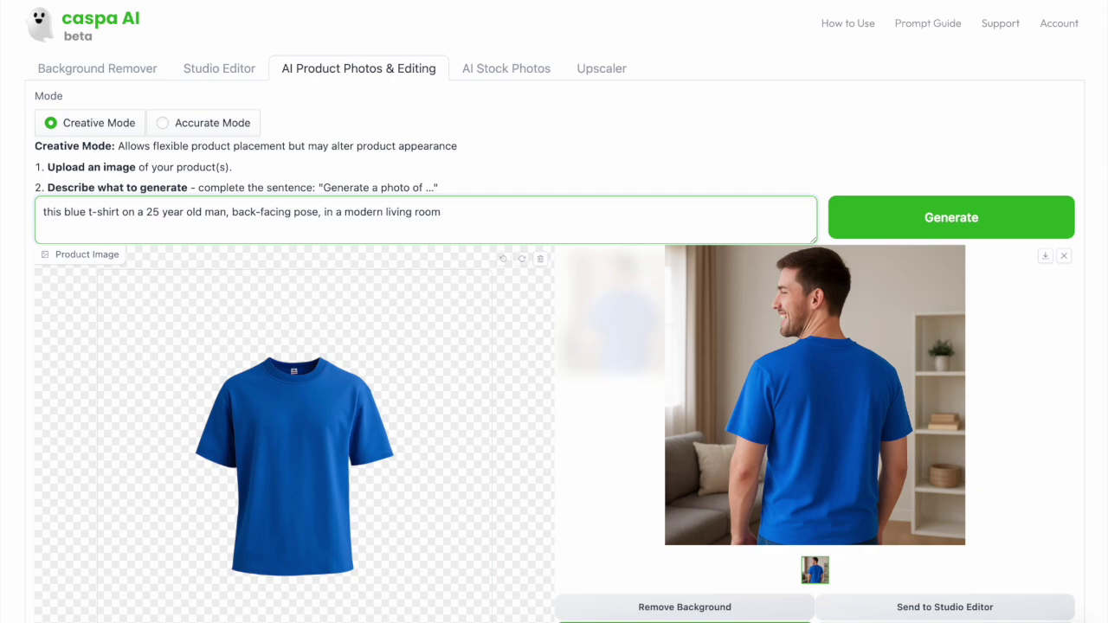
click(872, 224)
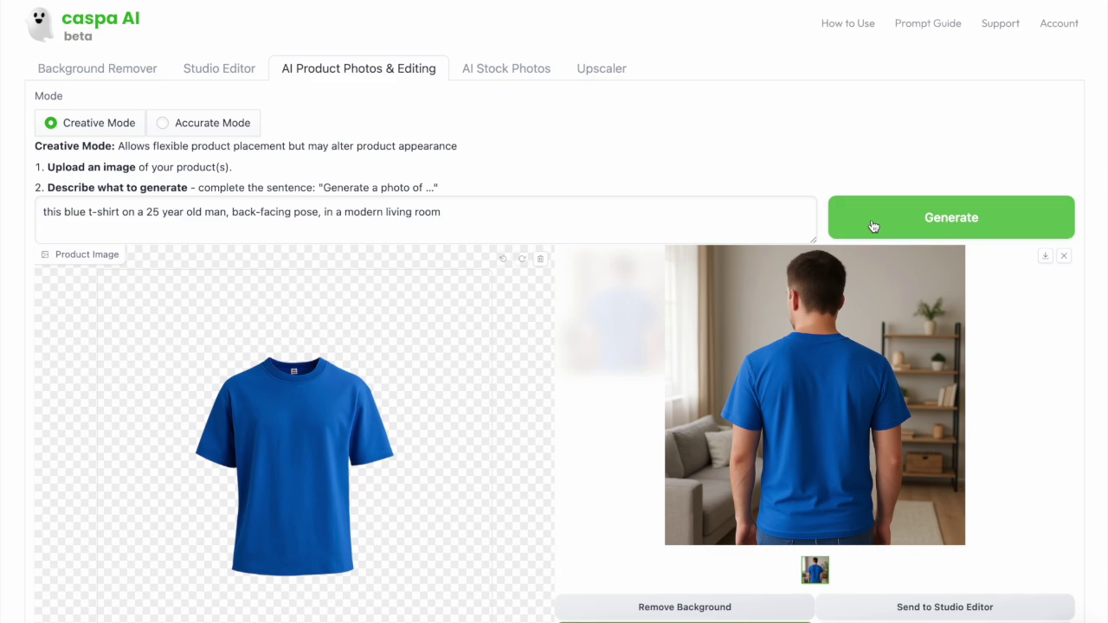
click(1045, 257)
Step: Switch to Accurate Mode and change the prompt to 'on a 25 year old man, in a modern living room, smiling'
click(228, 128)
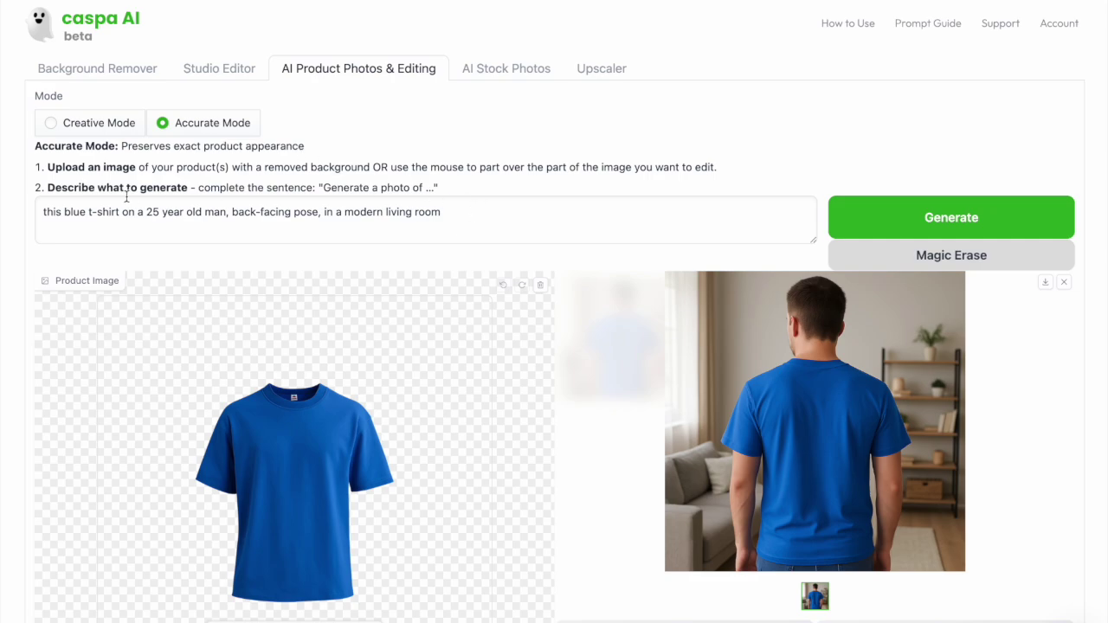
drag(123, 212, 23, 214)
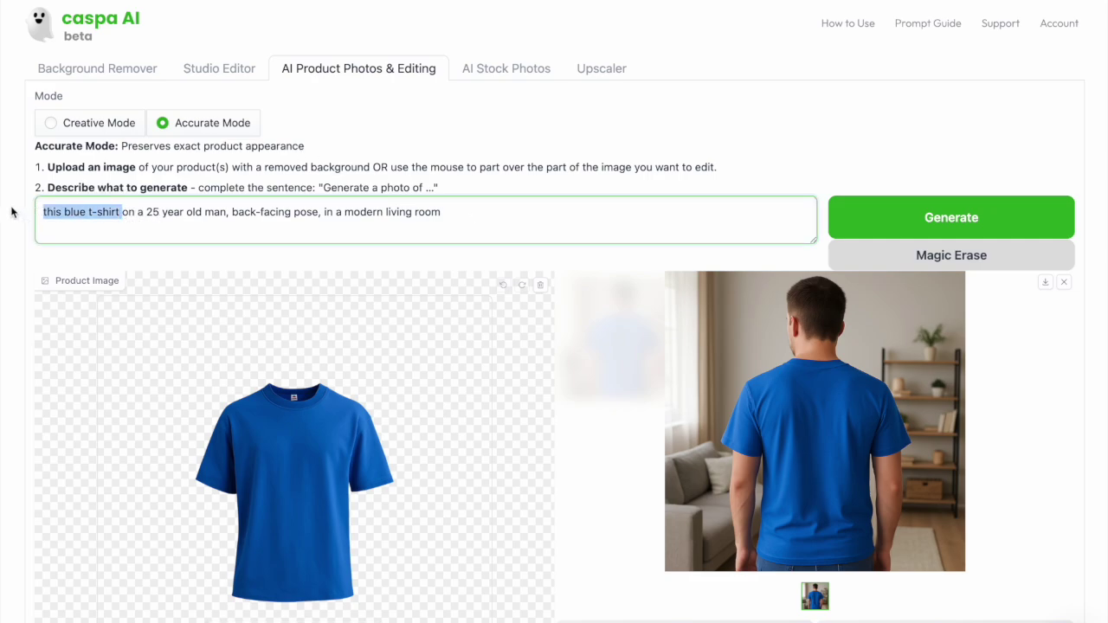
key(BackSpace)
drag(242, 211, 153, 211)
key(BackSpace)
click(288, 214)
text(, smiling)
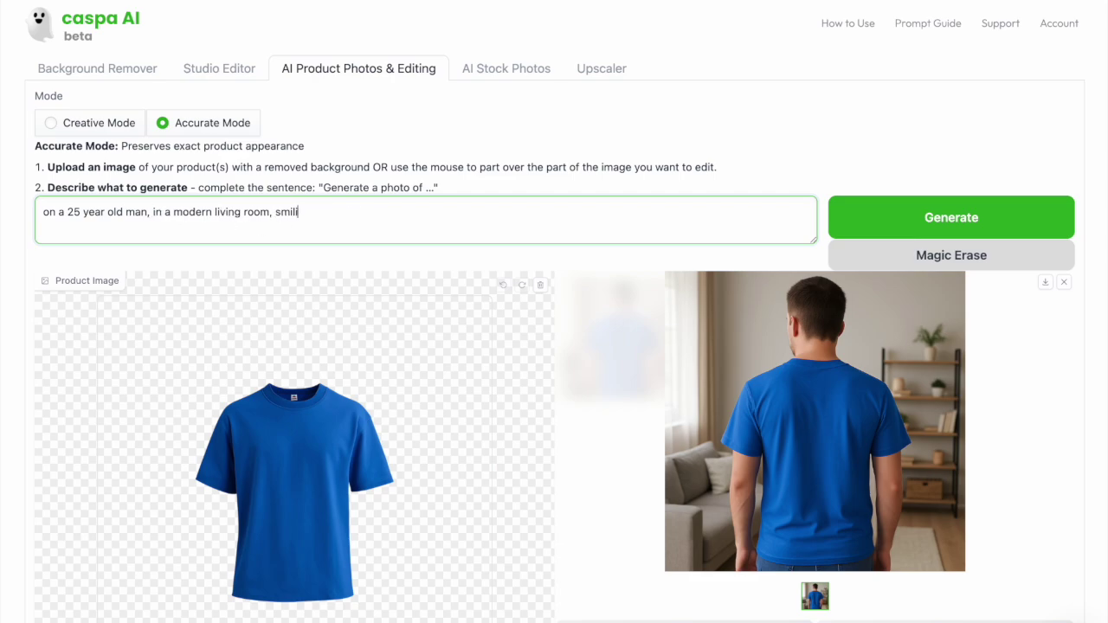
click(509, 295)
Step: Brush a mask over the t-shirt's collar and generate the photos
scroll(349, 463, down, 3)
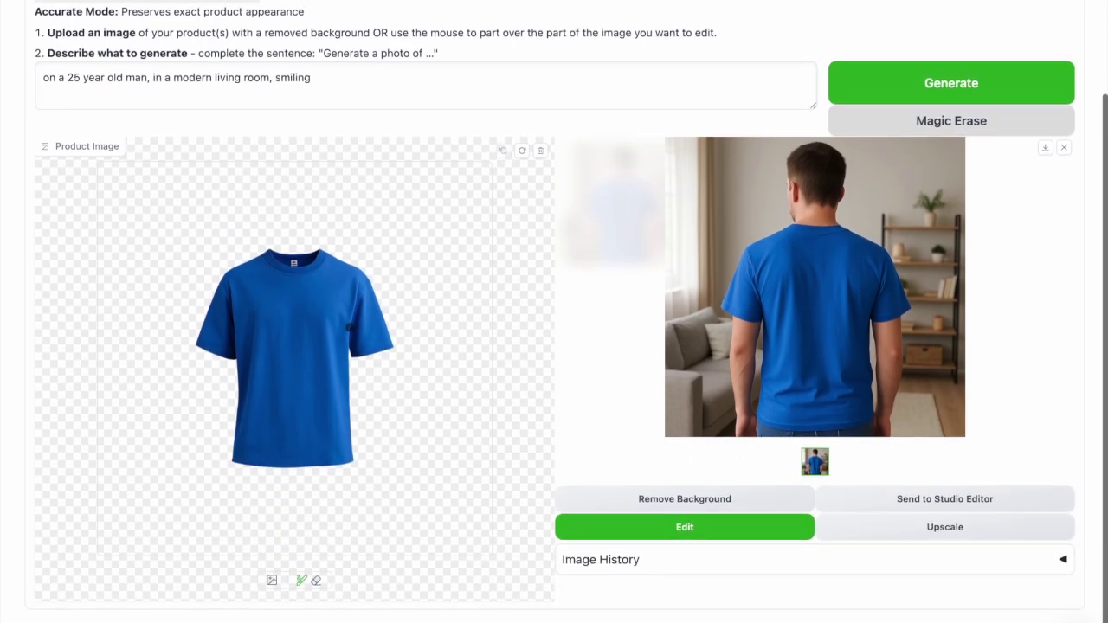
click(301, 580)
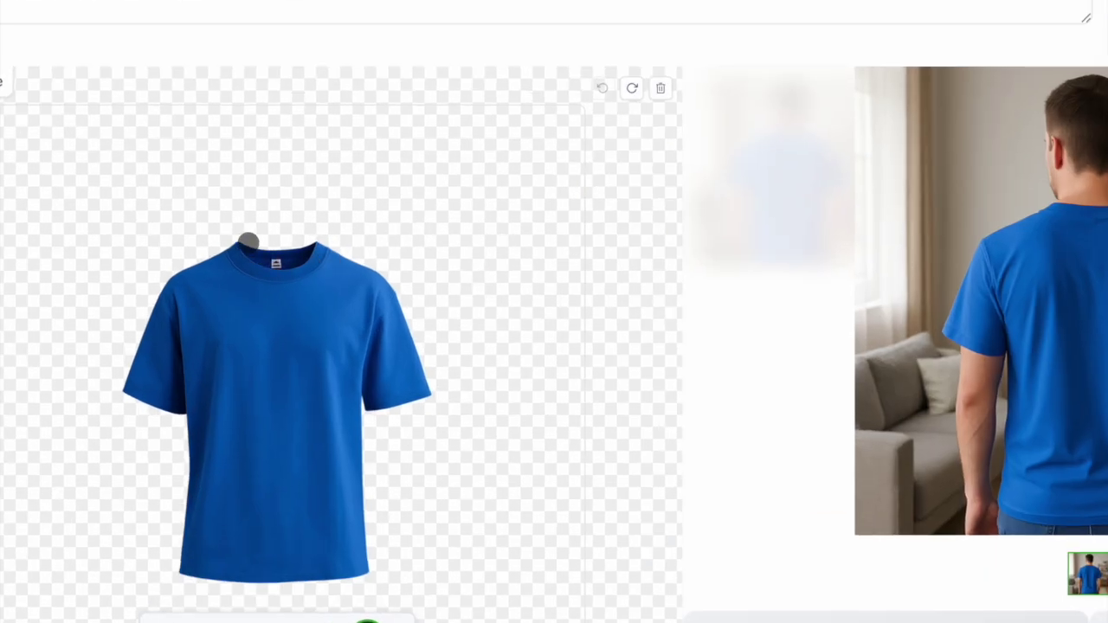
mouse_move(276, 248)
mouse_down()
mouse_move(296, 253)
mouse_move(242, 235)
mouse_up()
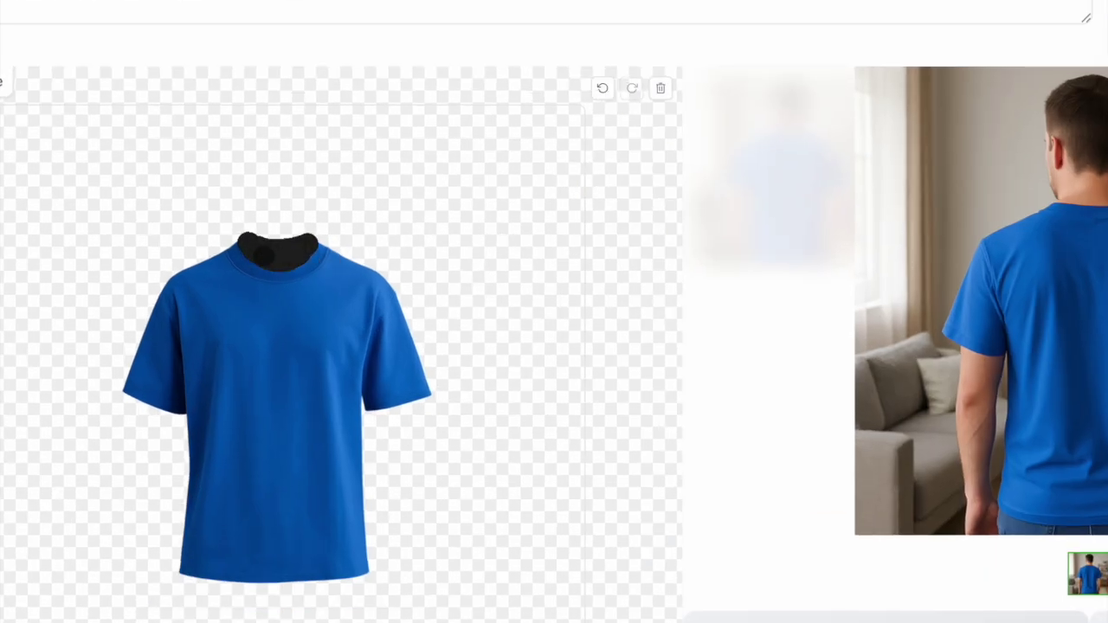
scroll(606, 216, down, 1)
click(950, 171)
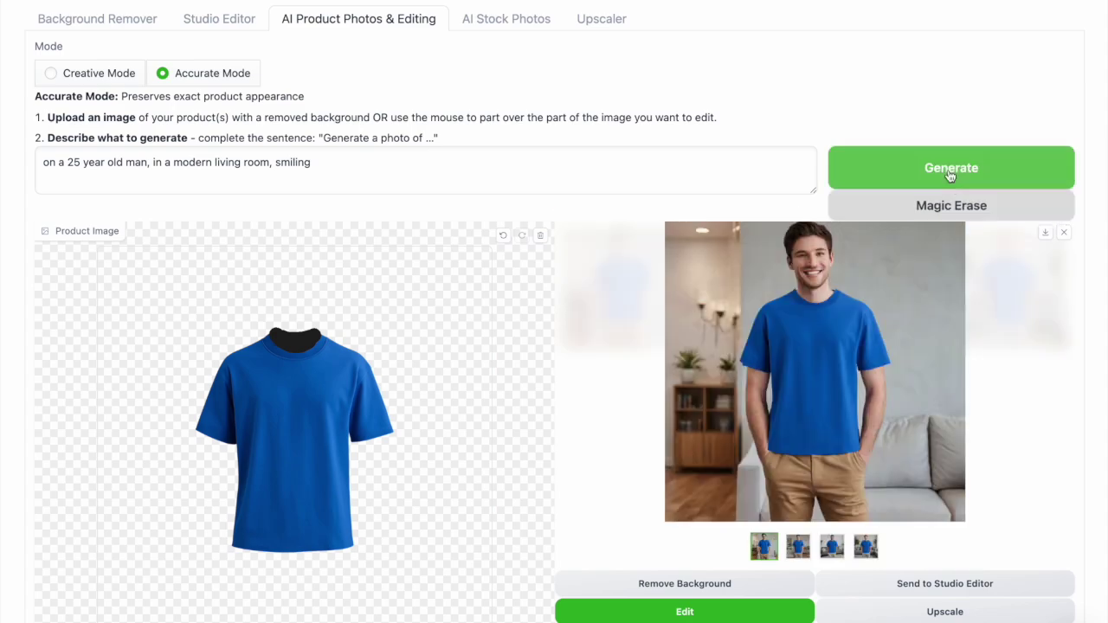
Step: Browse the four generated variants and load the third into the product editor
click(798, 548)
key(Right)
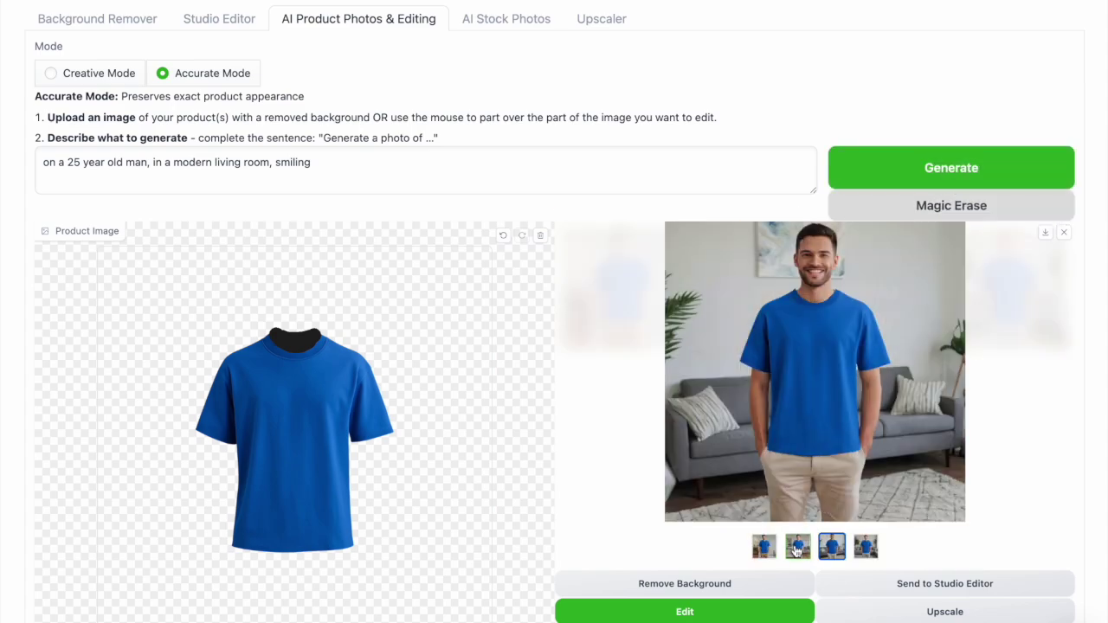
key(Right)
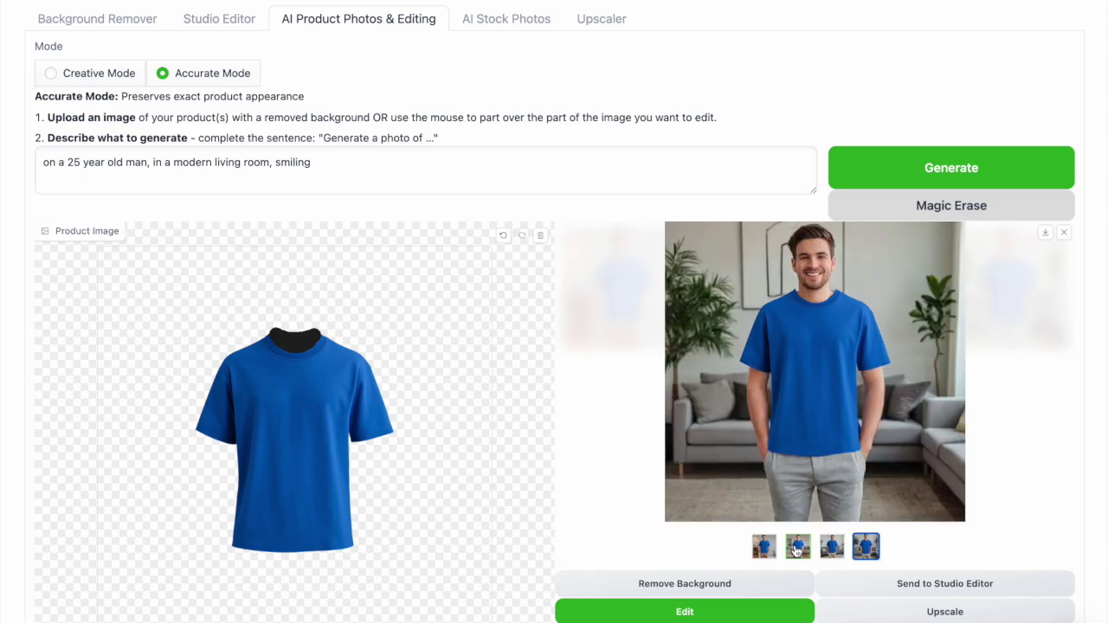
key(Right)
key(Right)
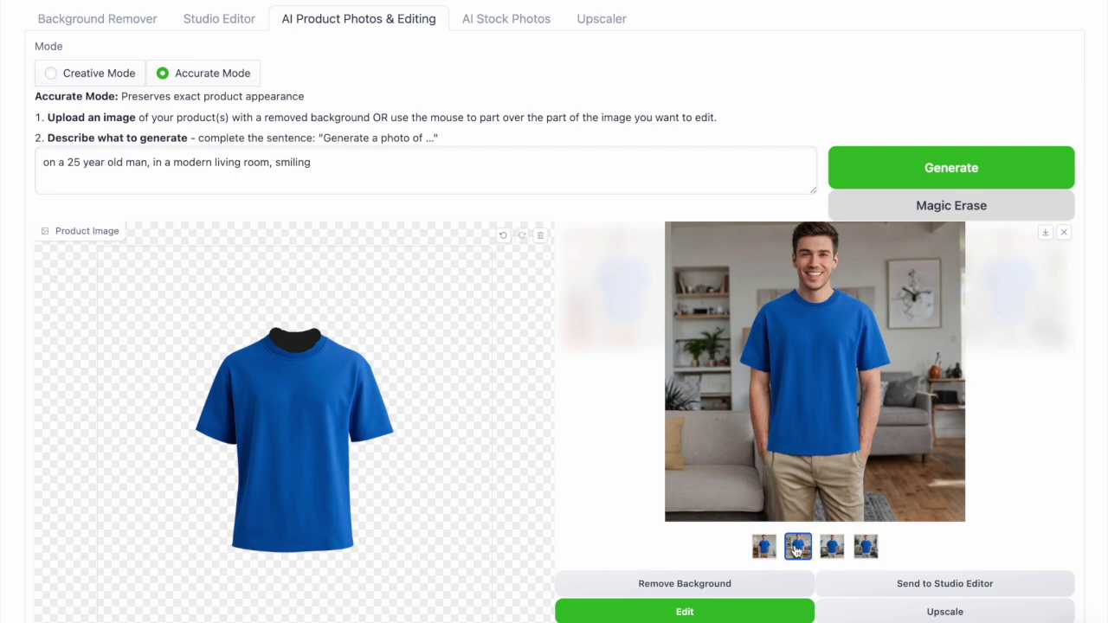
key(Right)
scroll(750, 569, down, 1)
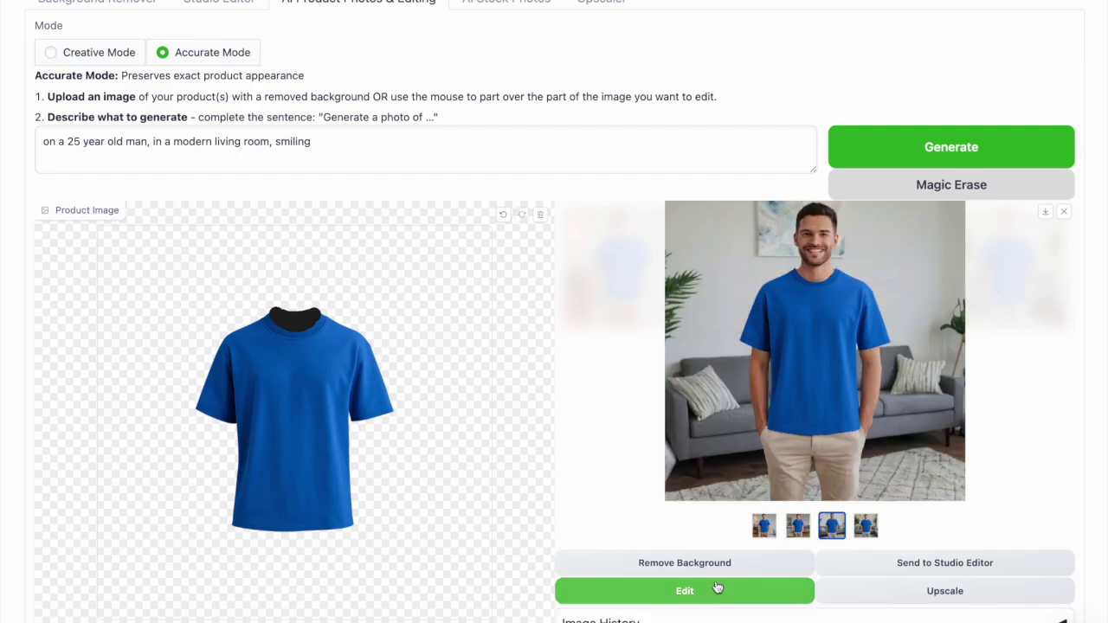
click(693, 597)
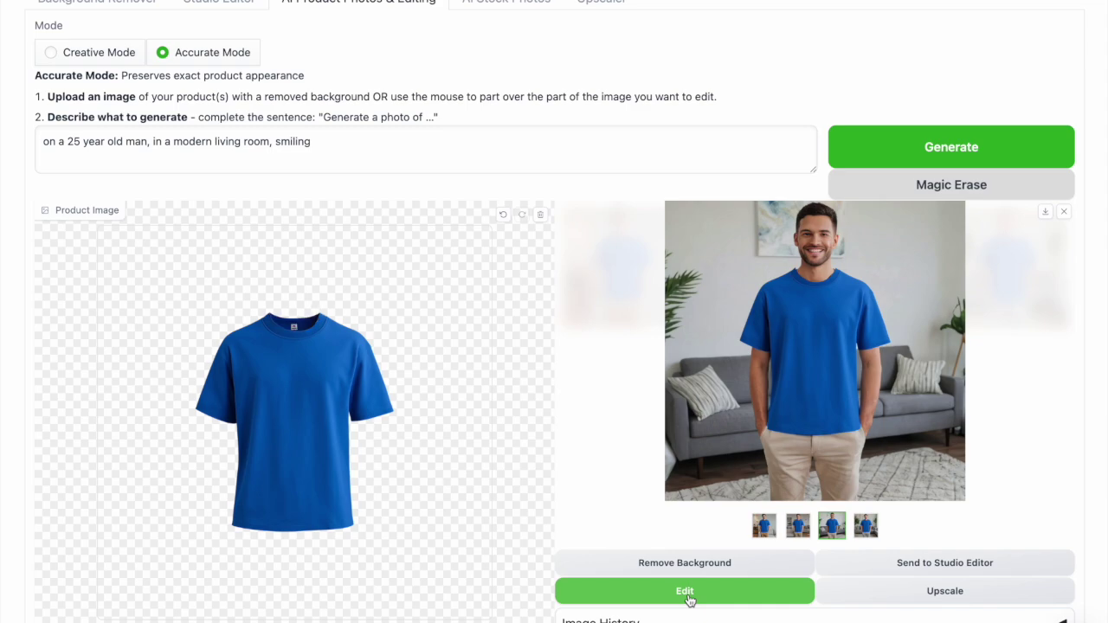
Step: Mask both sleeve ends and the collar, then generate new photos
drag(357, 424, 391, 412)
drag(230, 424, 195, 410)
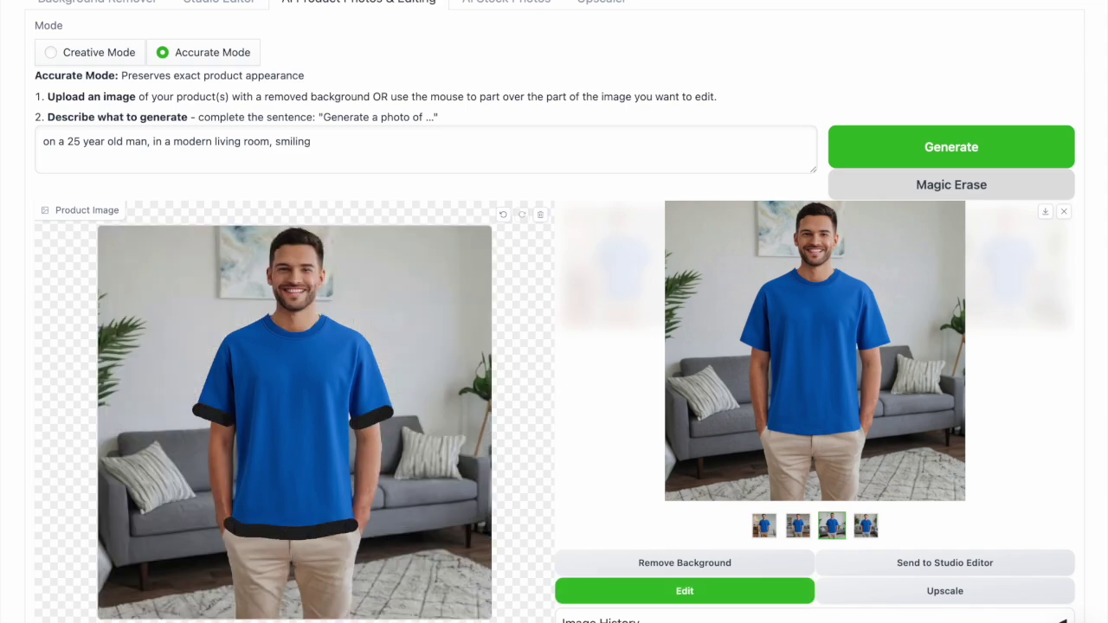
click(269, 313)
click(318, 313)
click(918, 143)
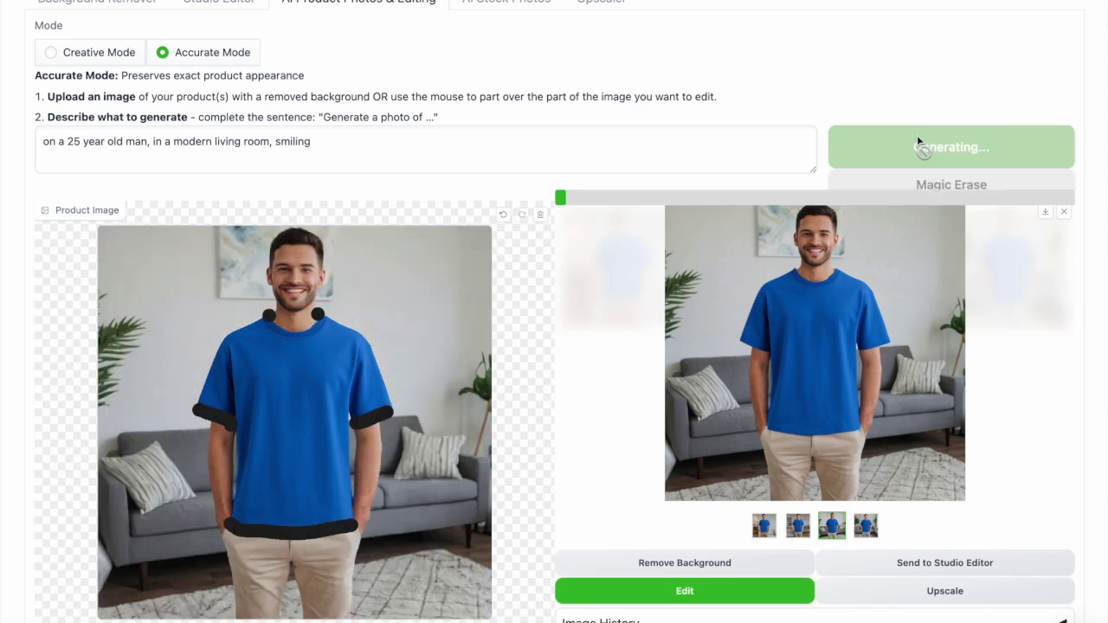
Step: Load the second variant, Magic Erase the plant at the right edge, and download the result
click(797, 525)
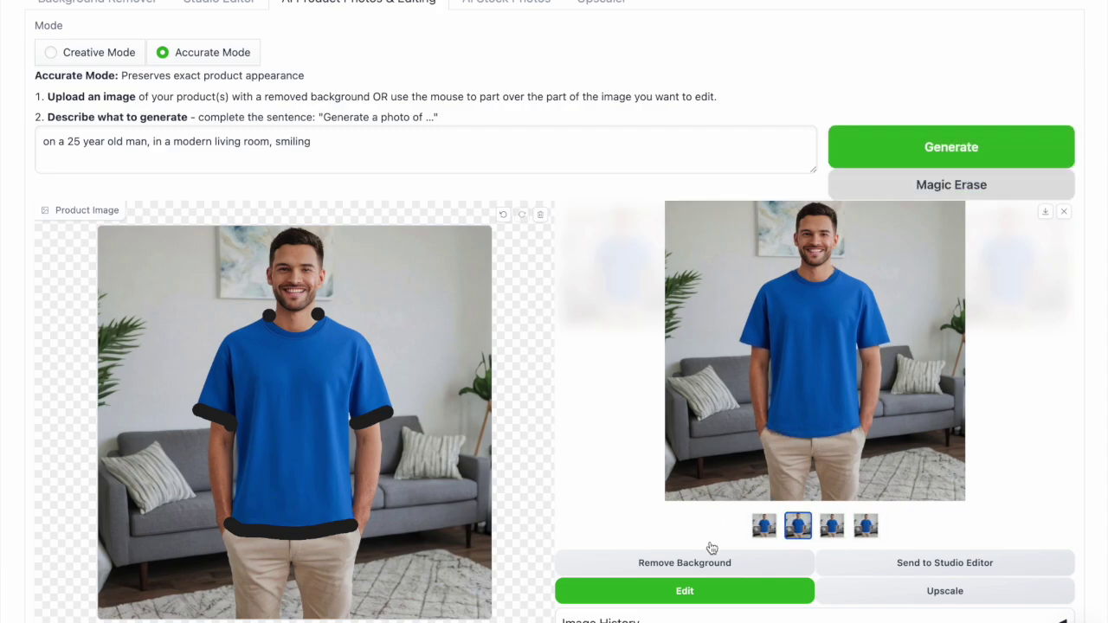
click(677, 597)
mouse_move(472, 381)
mouse_down()
mouse_move(476, 451)
mouse_move(455, 389)
mouse_move(485, 446)
mouse_up()
click(903, 193)
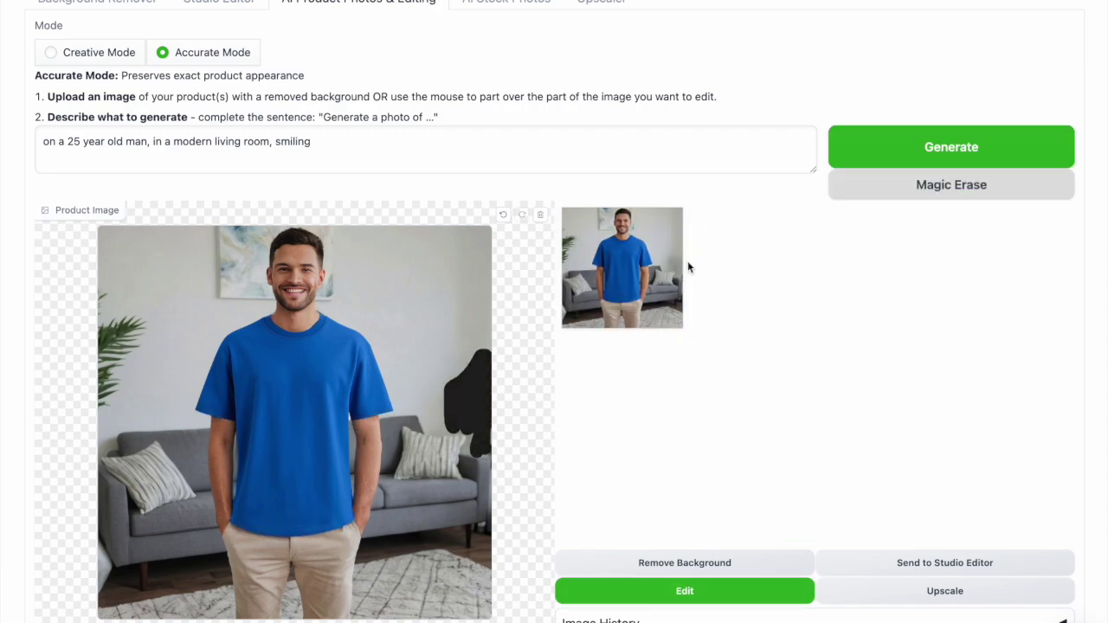
click(1045, 212)
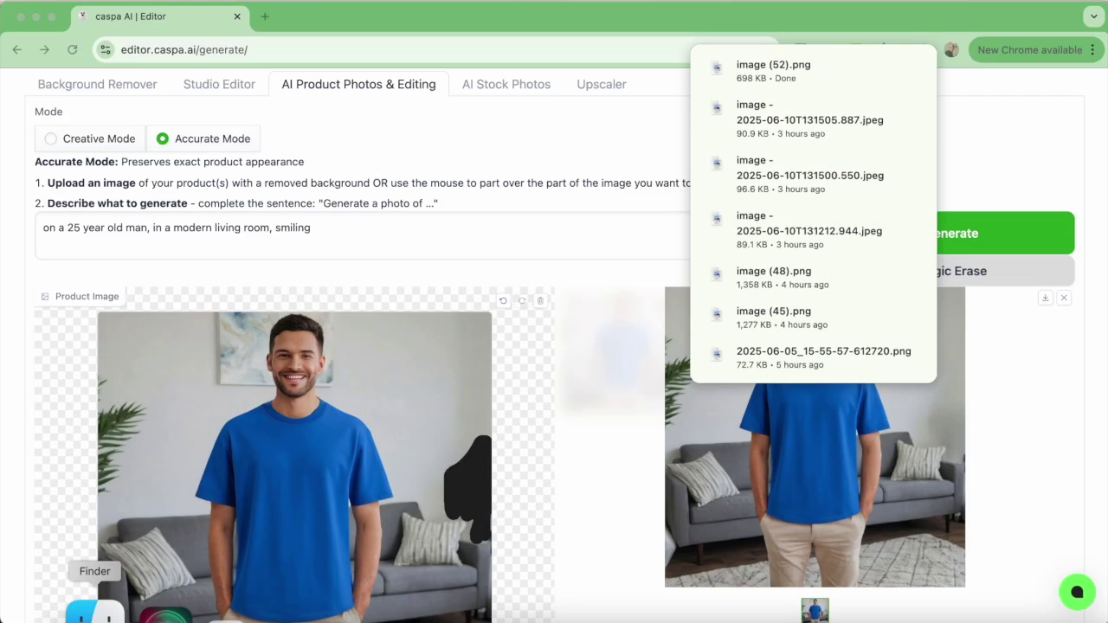
Step: Open image (51).png and image (50).png from Finder in Preview and arrange the windows to compare
click(94, 588)
double_click(372, 136)
click(508, 131)
key(super+o)
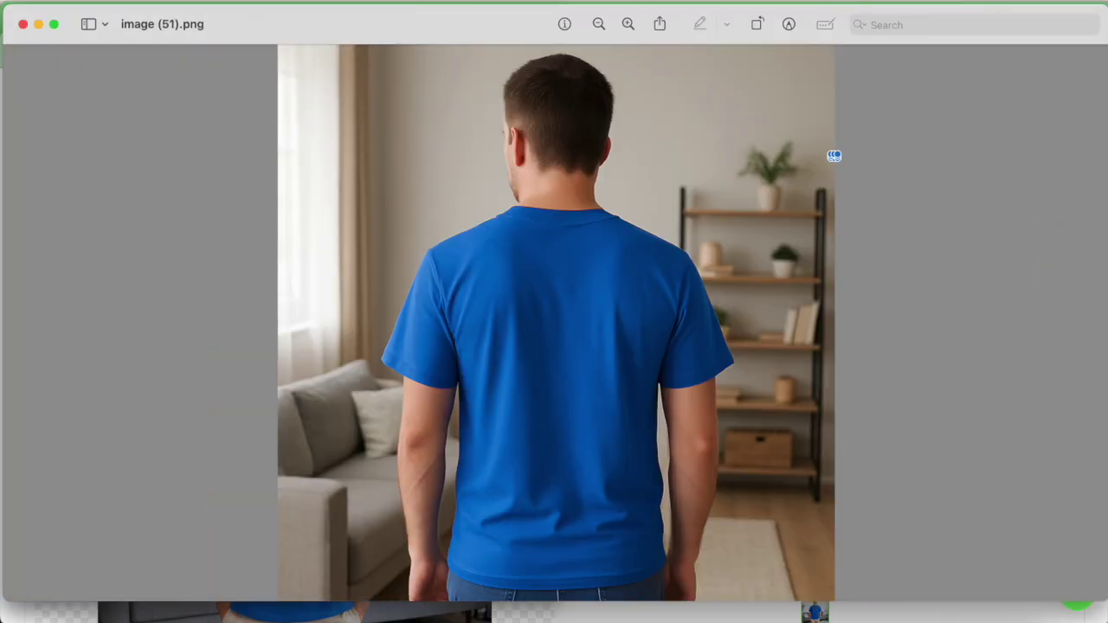
double_click(568, 154)
drag(220, 23, 744, 324)
click(372, 452)
click(708, 322)
click(623, 44)
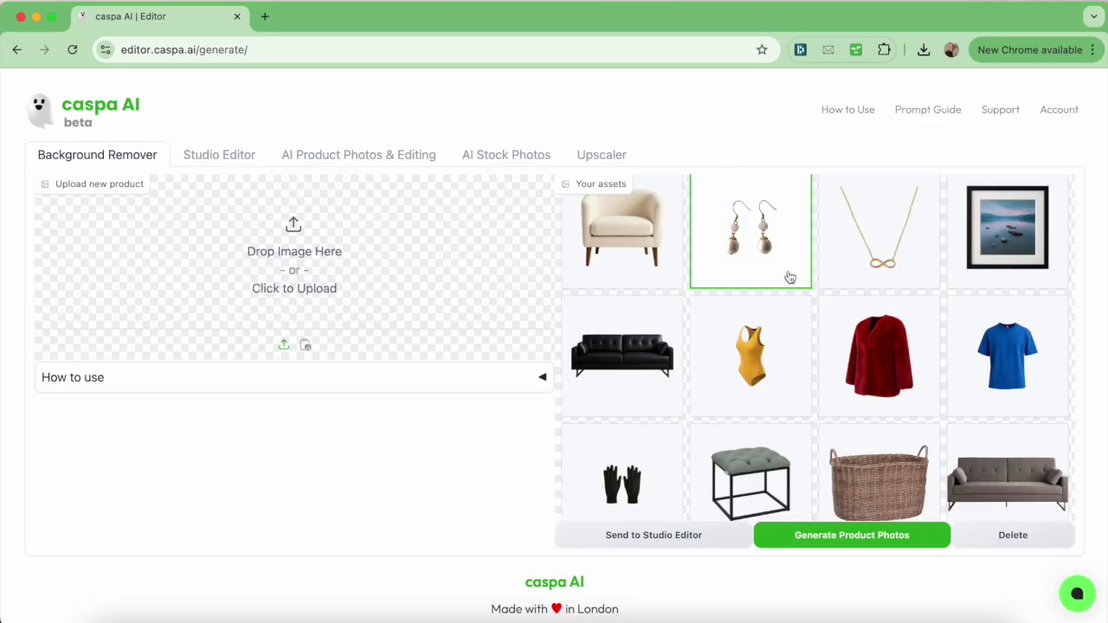
Step: Send the red fur coat from Background Remover assets to Generate Product Photos, with Chrome full screen
click(860, 364)
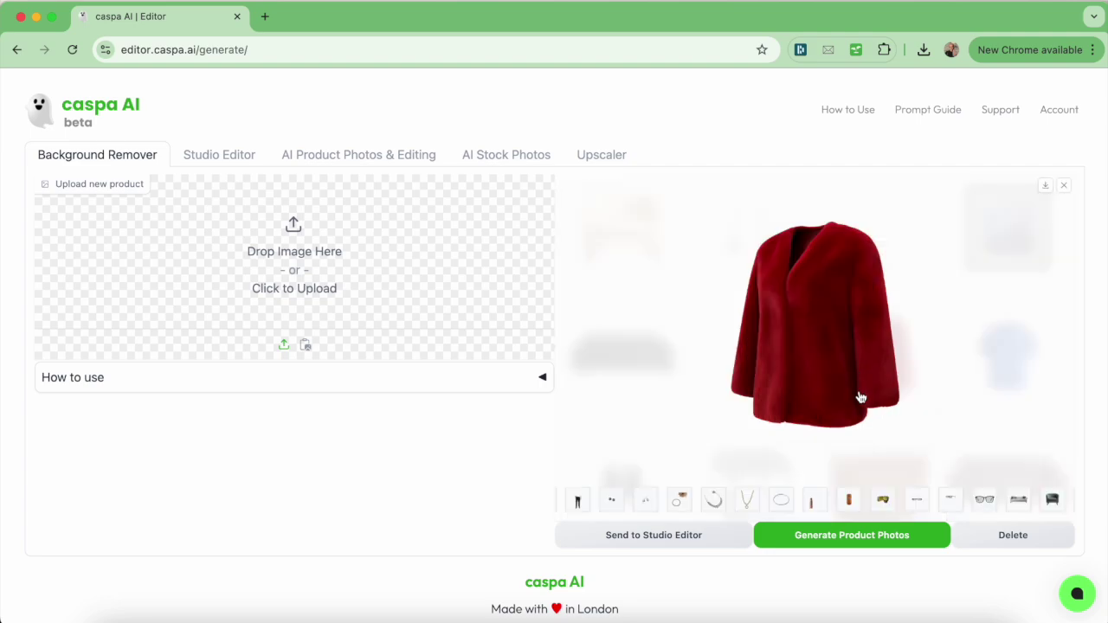
click(820, 535)
scroll(586, 364, down, 1)
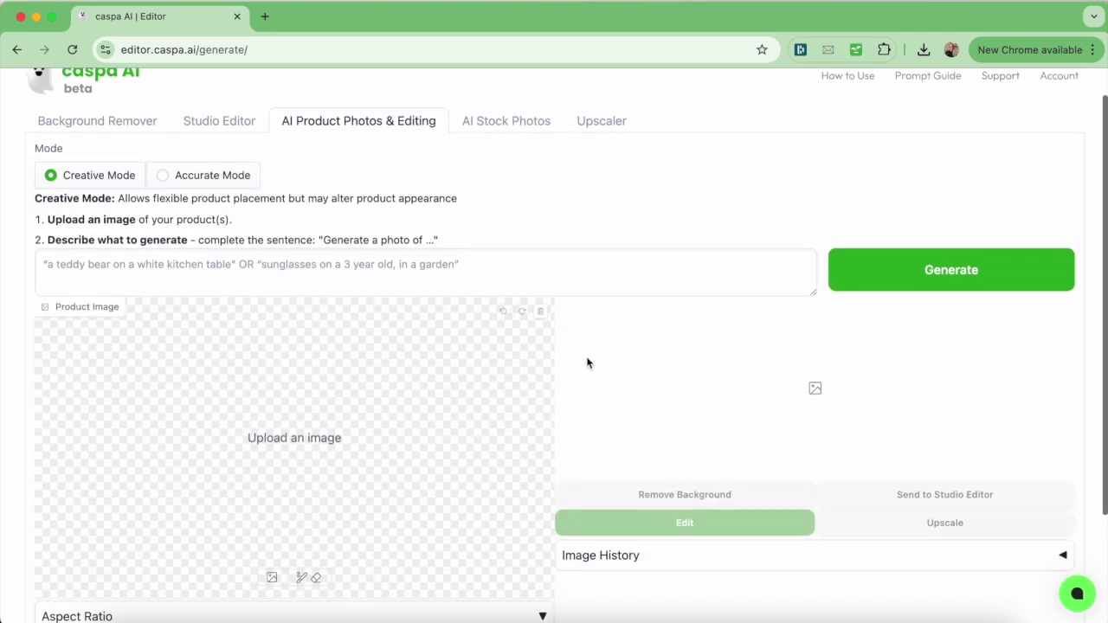
click(53, 17)
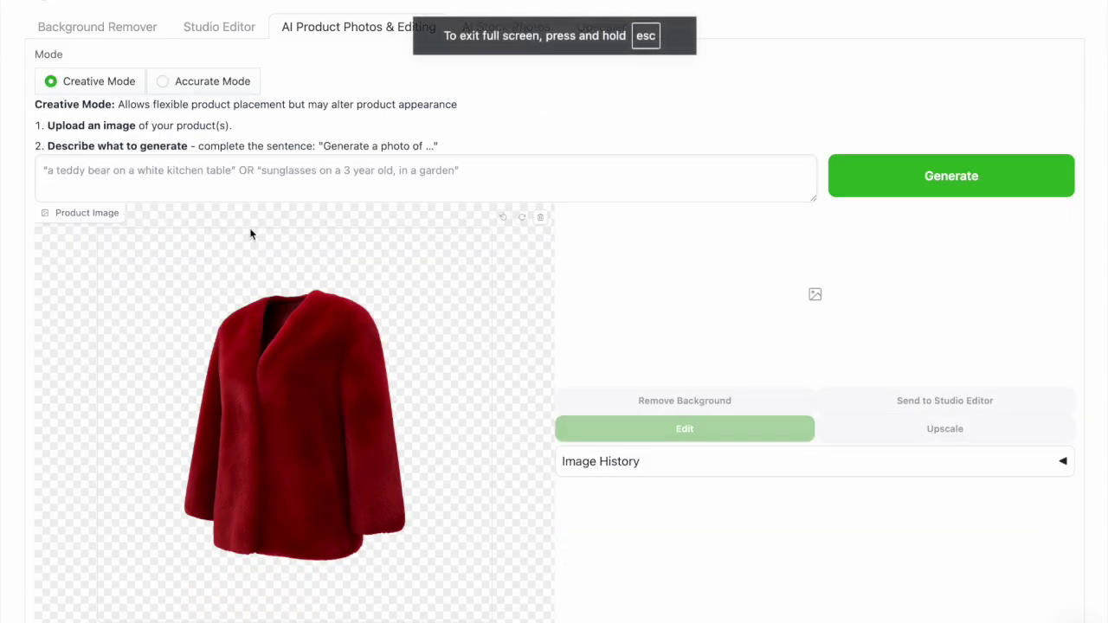
Step: Generate and download a photo for 'this fur coat on a 40 year old woman, smiling, black trousers, standing outside a cafe'
click(249, 166)
text(this fur coat on a 40)
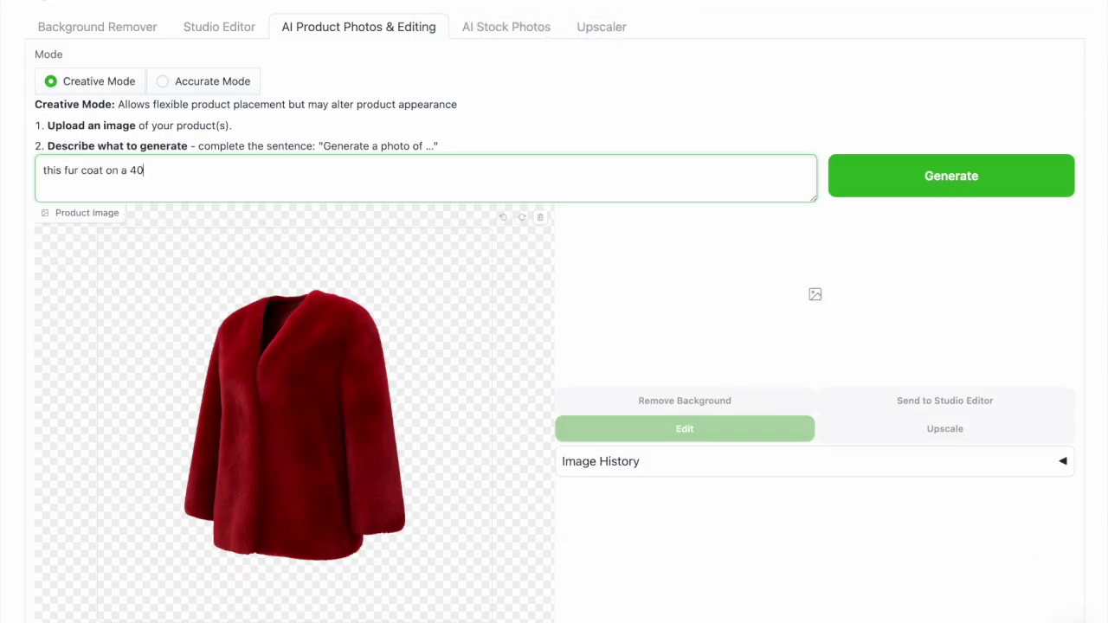
text( year old woman, smiling, black trousers, stan)
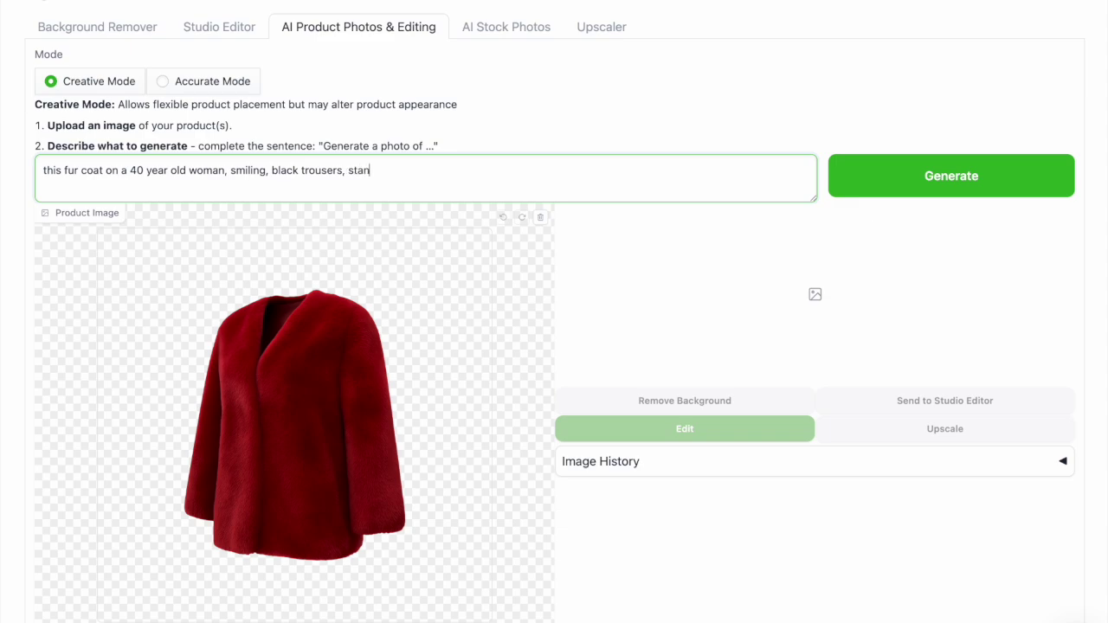
text(ding outside a cafe)
click(854, 163)
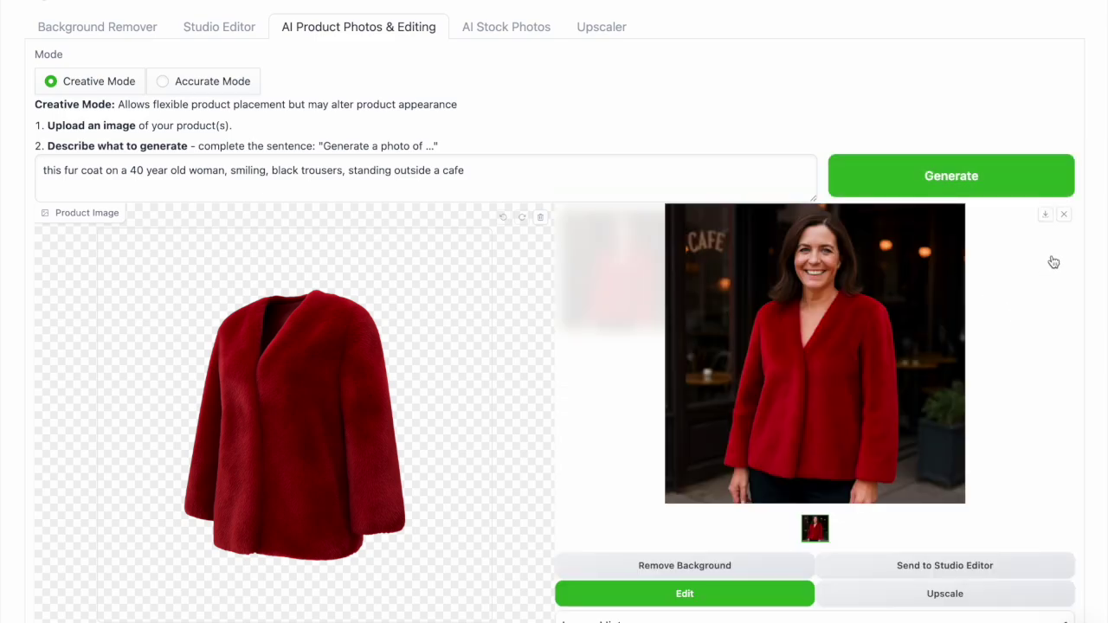
click(1044, 217)
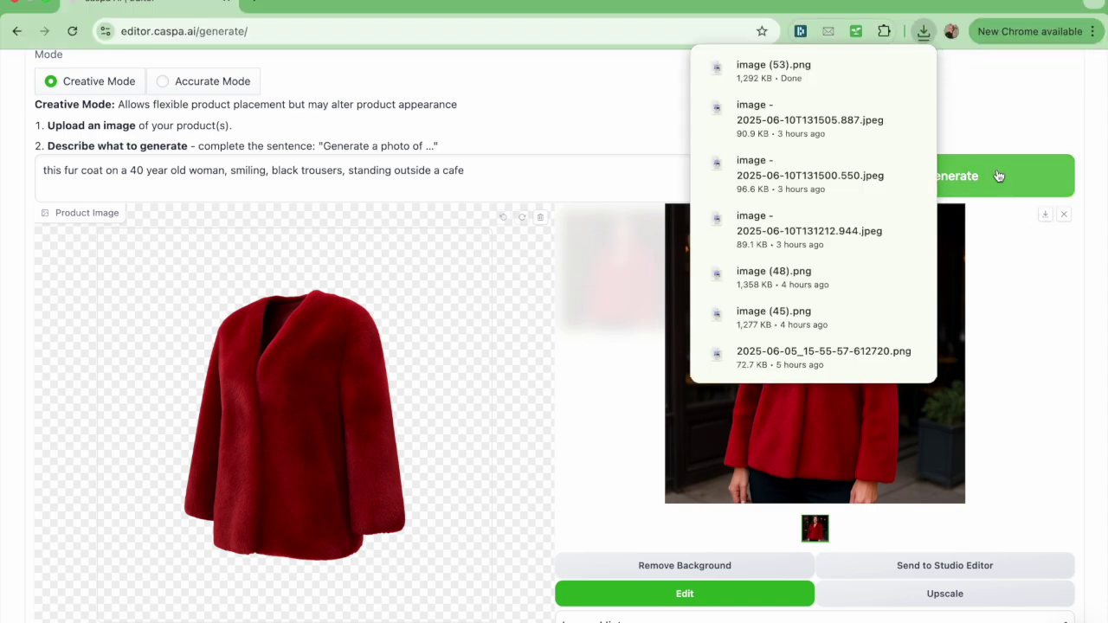
Step: Regenerate the cafe photo and download the new version
click(999, 176)
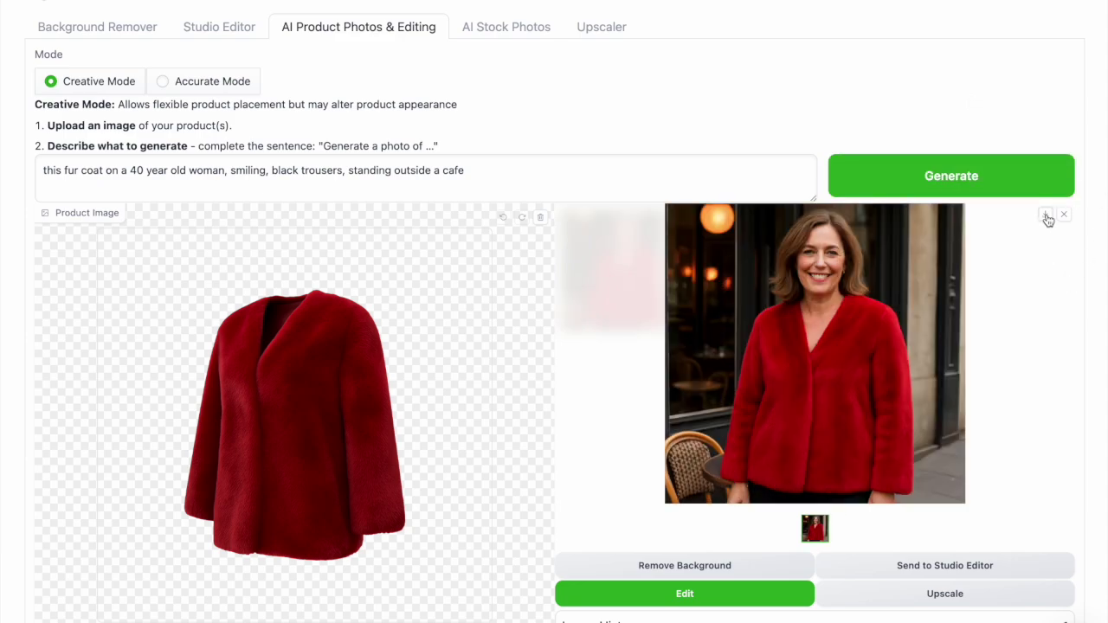
click(1046, 216)
click(120, 28)
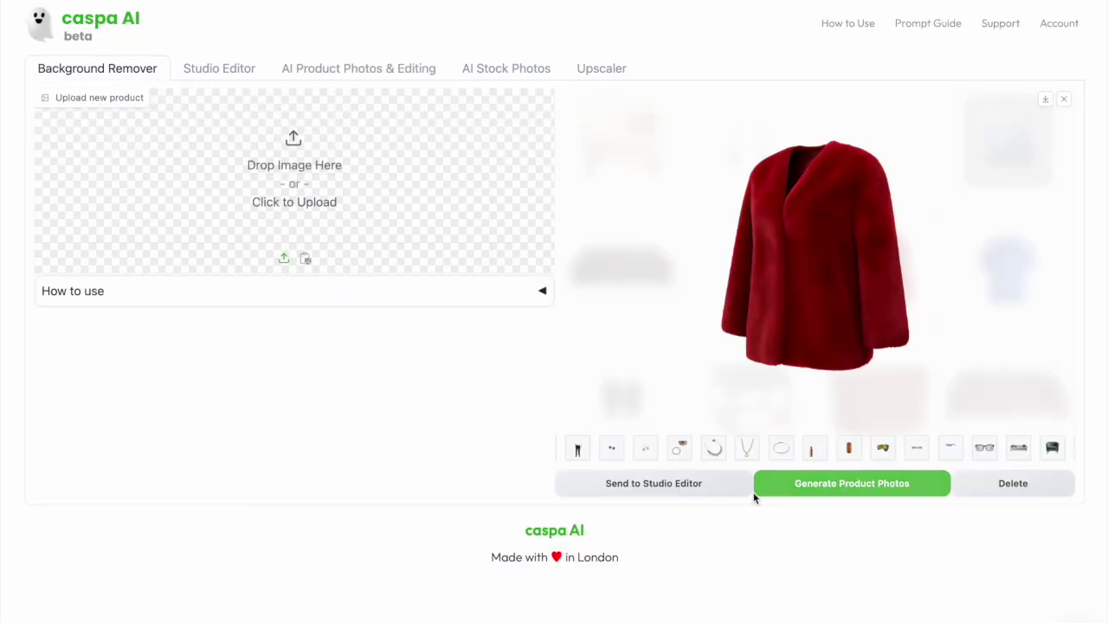
Step: Shrink the fur coat in Studio Editor, move it right, and reload it as the product image
click(708, 486)
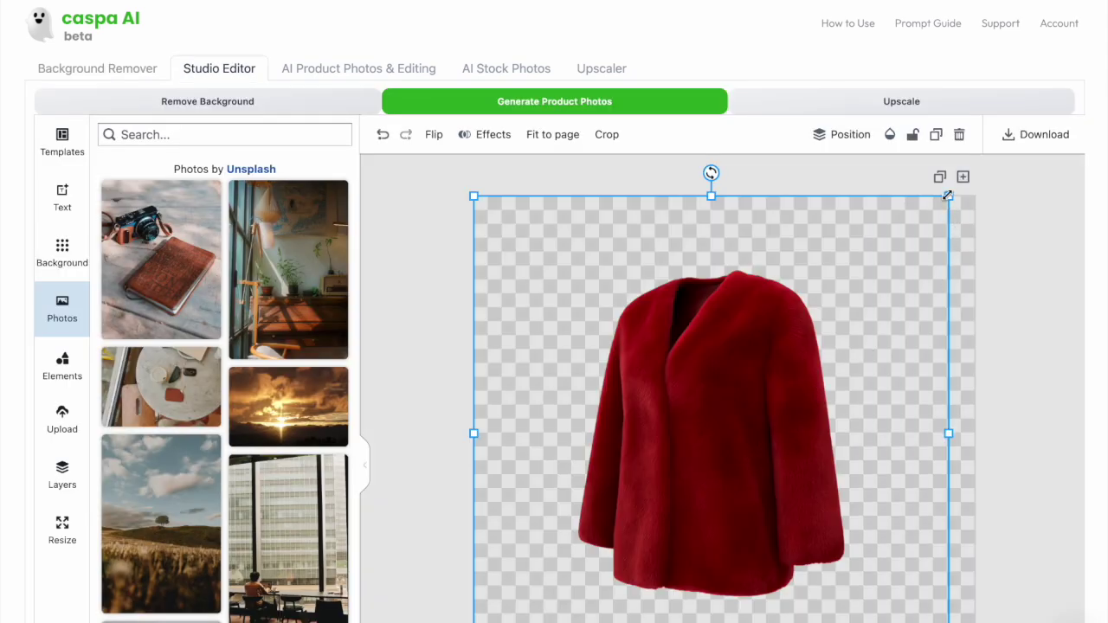
drag(947, 199, 851, 327)
scroll(851, 329, down, 1)
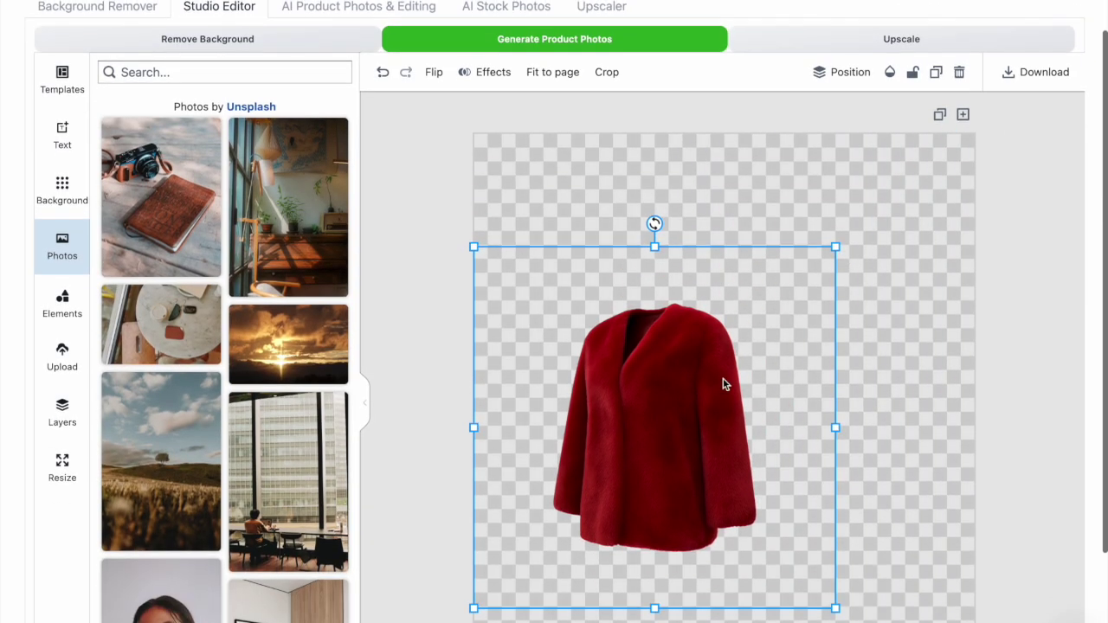
drag(711, 378, 781, 358)
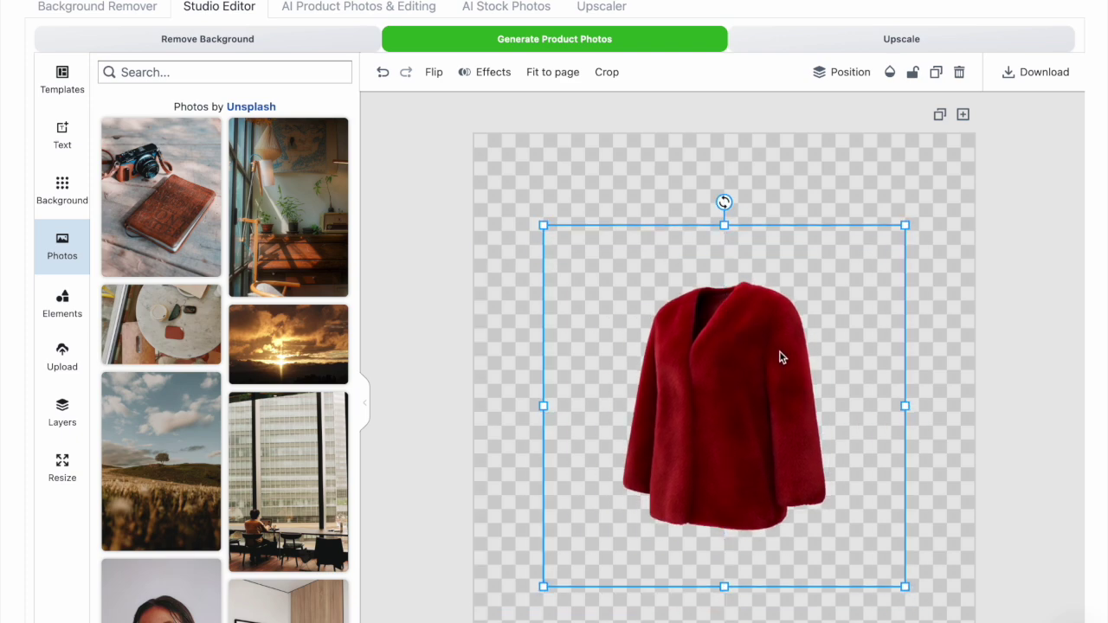
click(547, 53)
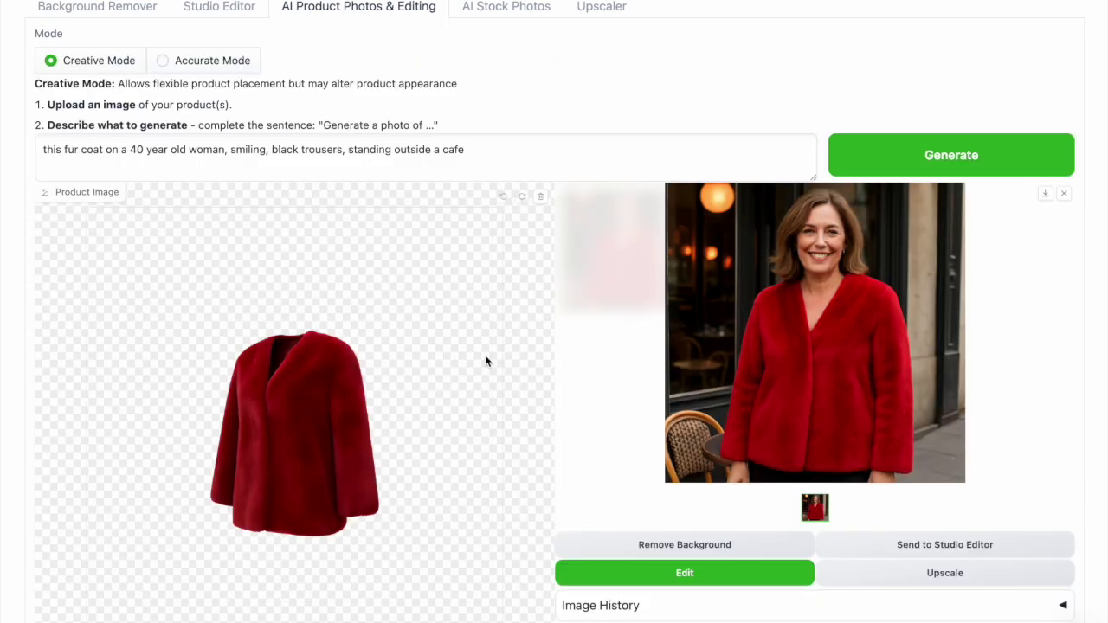
Step: In Accurate Mode, drop 'this fur coat' from the prompt, mask the collar, generate, and enlarge the fourth result
click(200, 63)
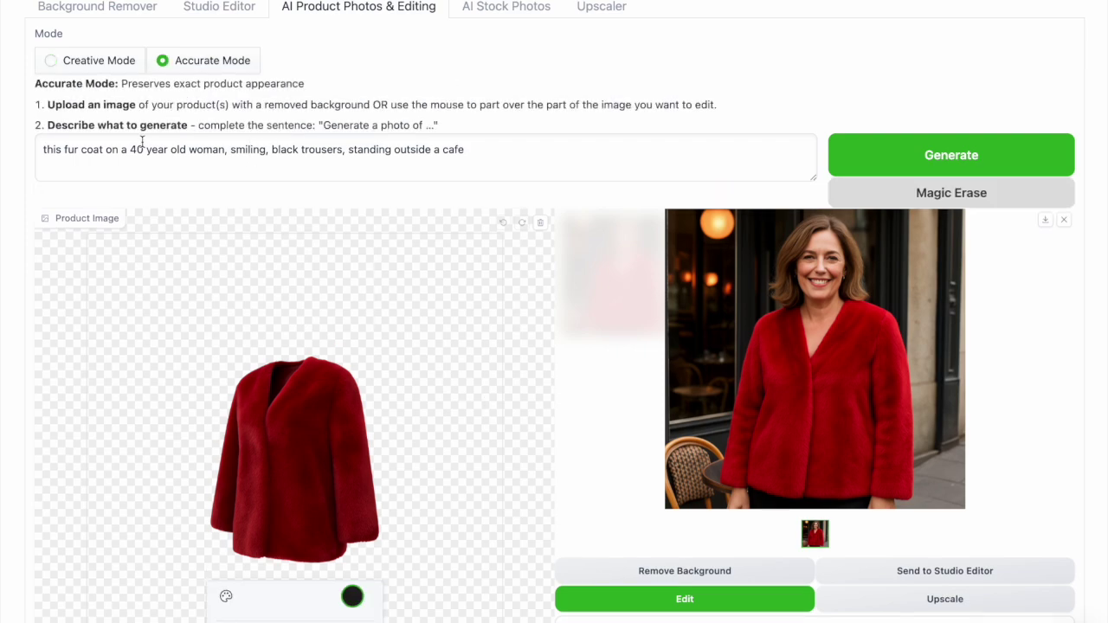
drag(107, 154, 26, 154)
key(BackSpace)
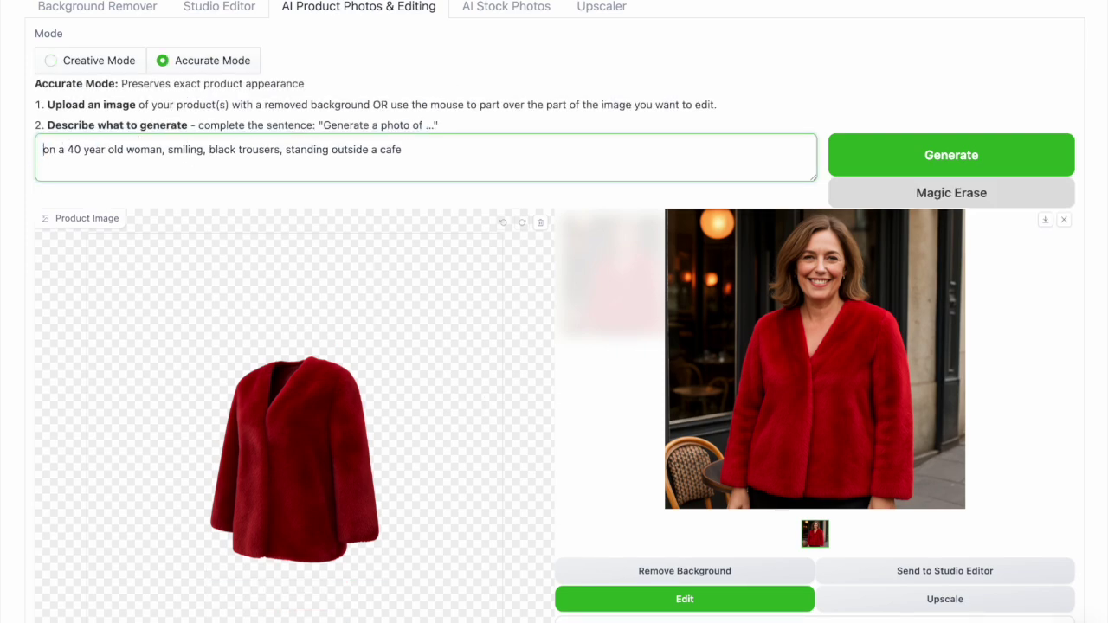
scroll(372, 395, down, 1)
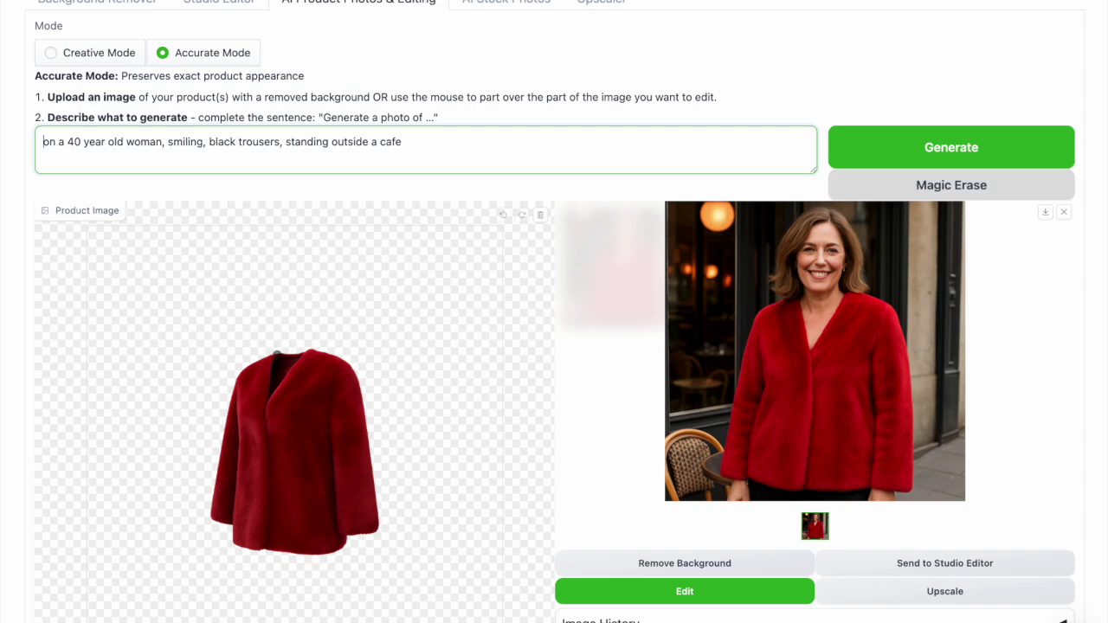
click(279, 354)
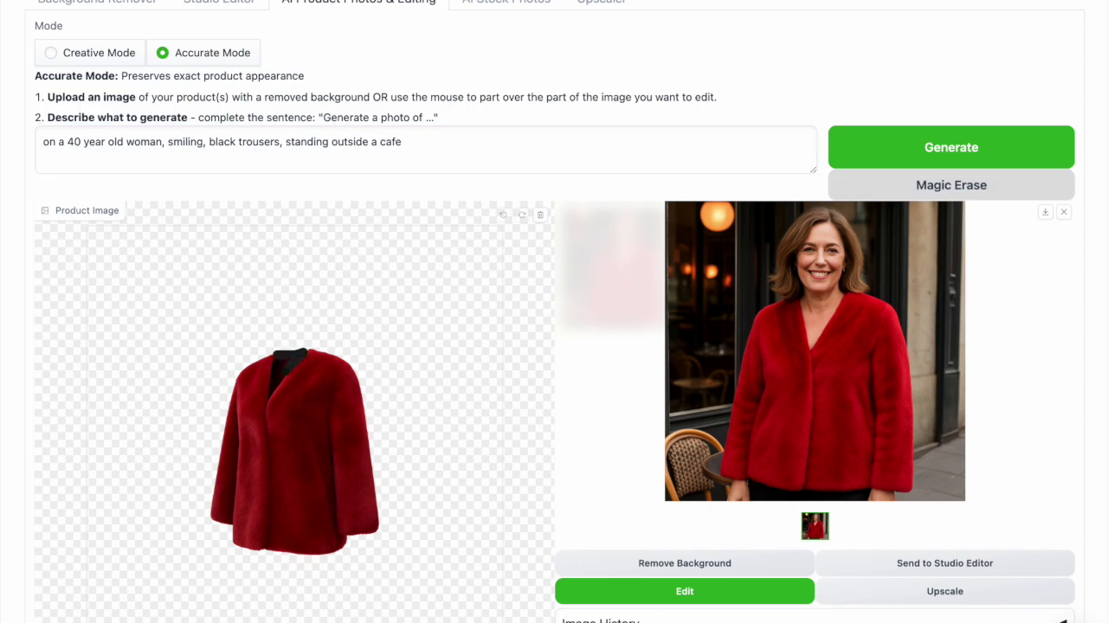
click(893, 146)
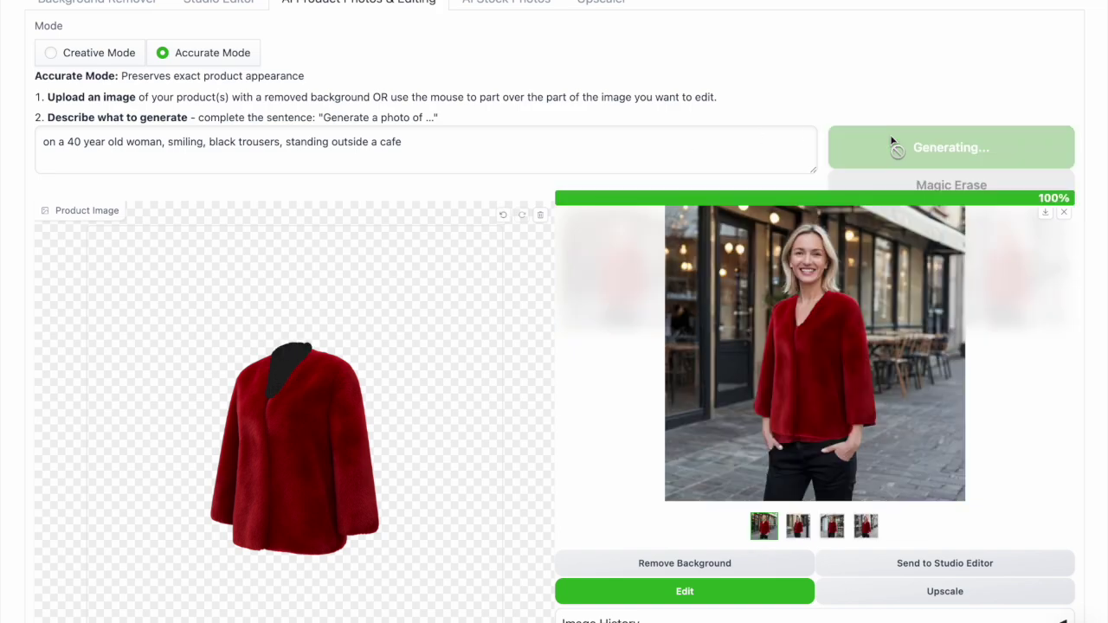
click(866, 525)
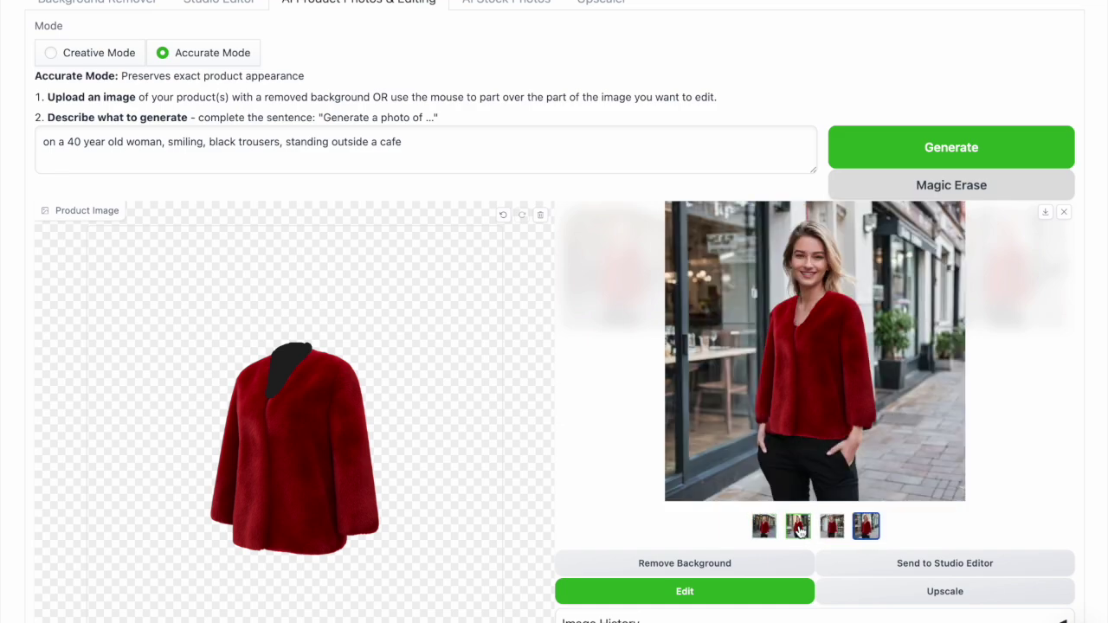
click(818, 342)
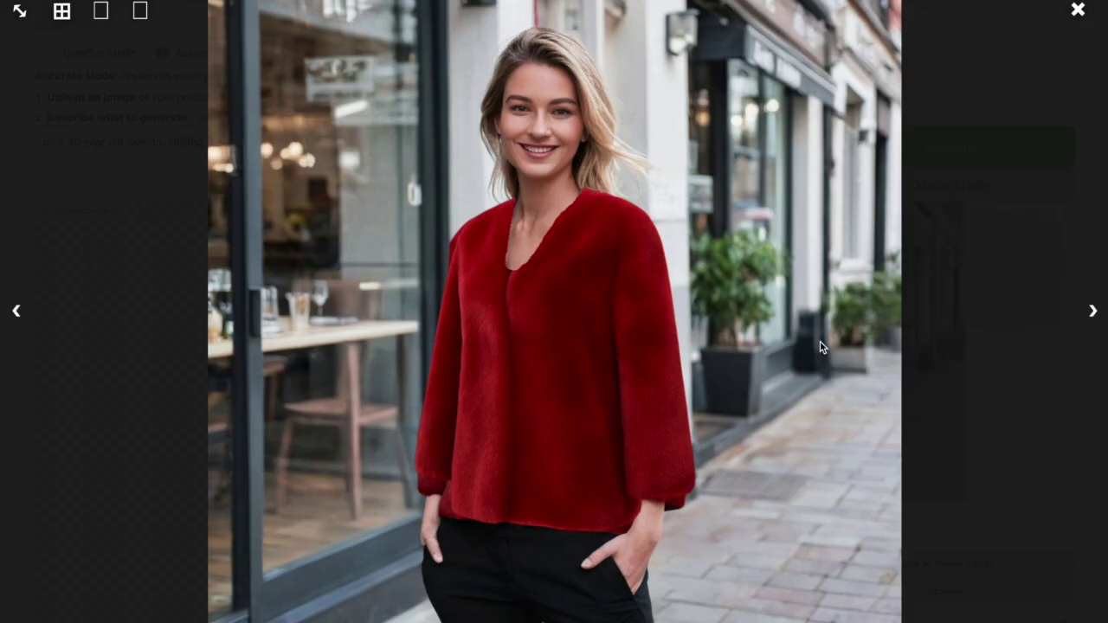
Step: Reload the cafe result, mask the coat's V-neckline and right sleeve cuff, and regenerate
click(978, 295)
click(683, 592)
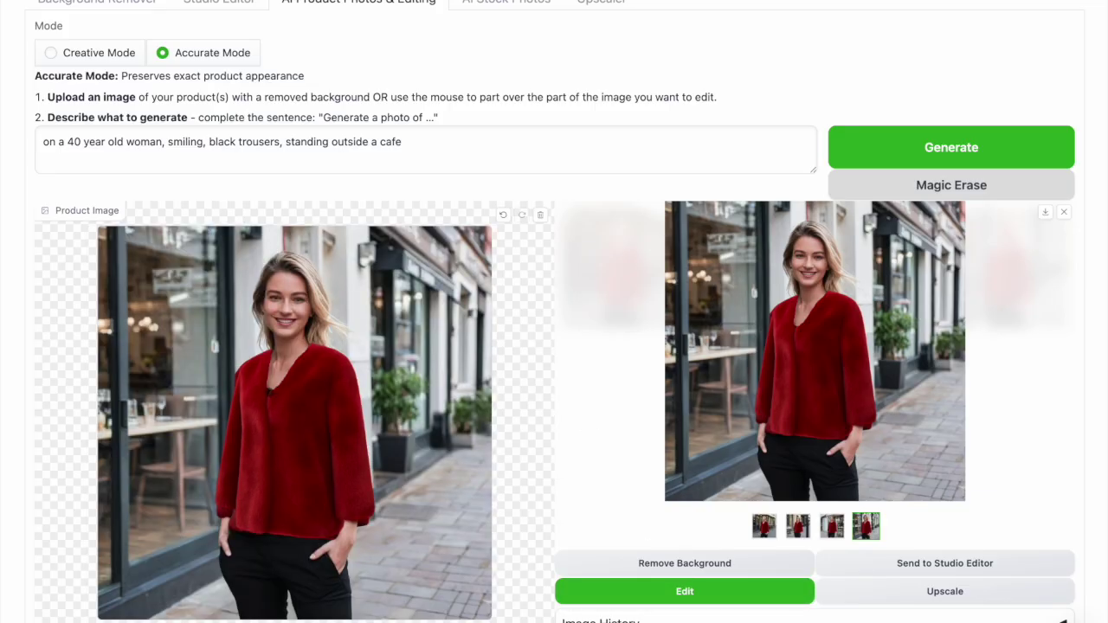
mouse_move(270, 344)
mouse_down()
mouse_move(312, 345)
mouse_move(275, 389)
mouse_up()
drag(343, 524, 372, 519)
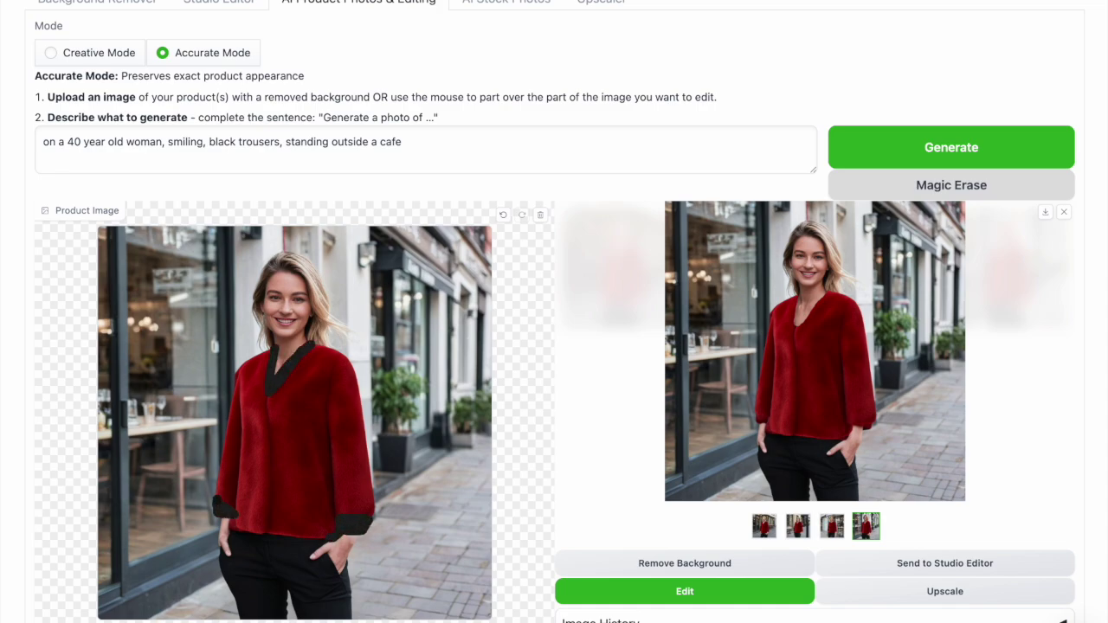
click(880, 138)
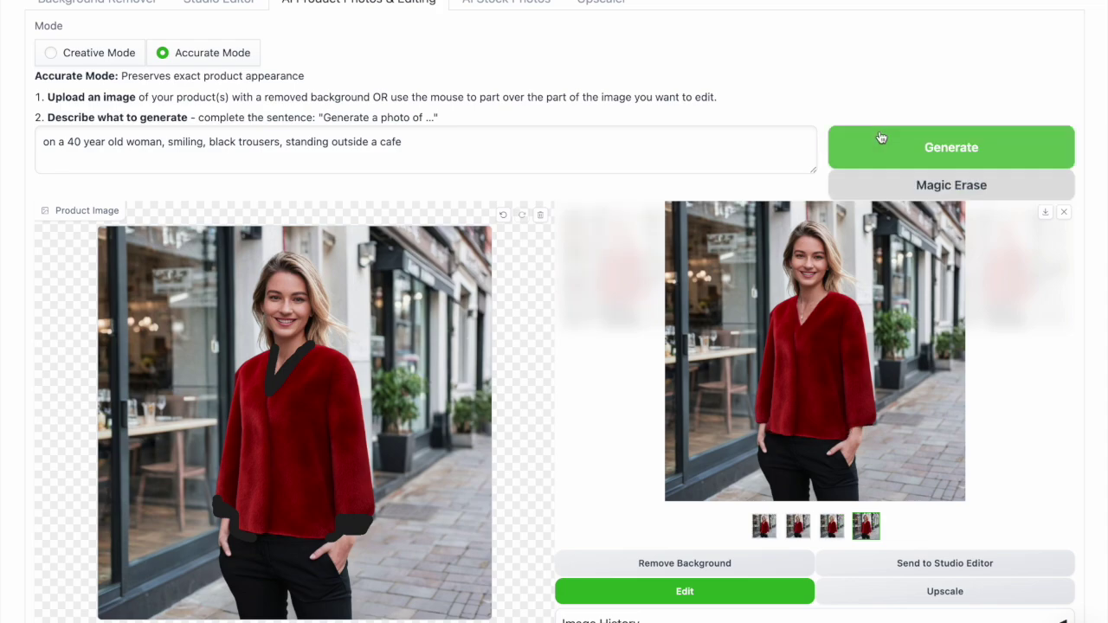
Step: On the first new result, mask the left sleeve cuff and regenerate
click(765, 525)
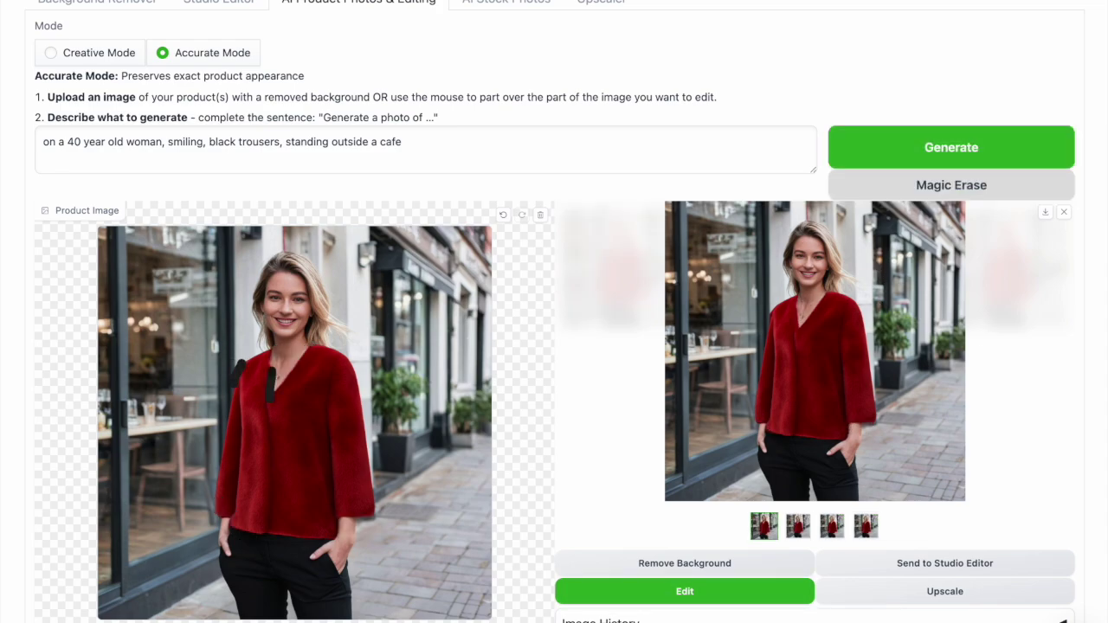
drag(340, 530, 376, 528)
click(885, 146)
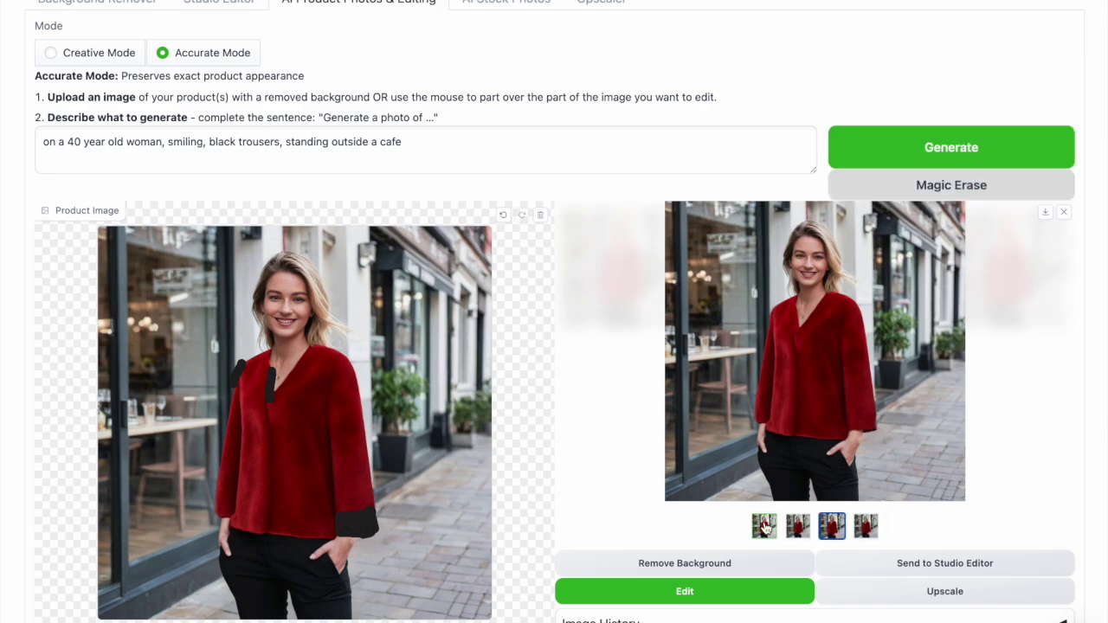
Step: Reload the result with old masks cleared, re-mask only the left sleeve cuff, and regenerate
click(606, 592)
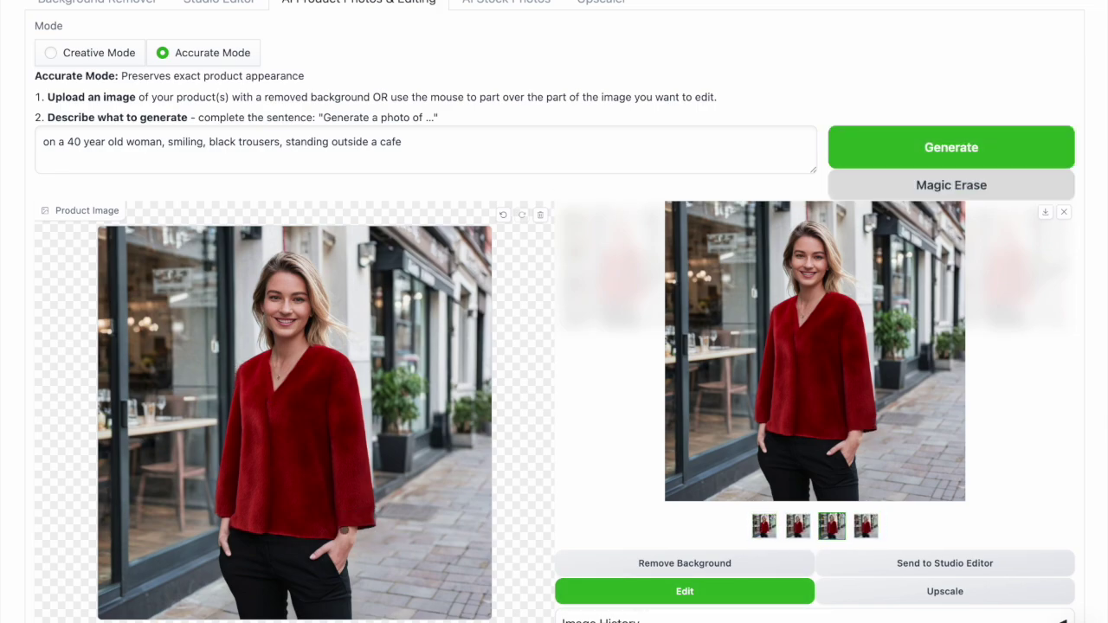
drag(339, 528, 376, 528)
click(866, 134)
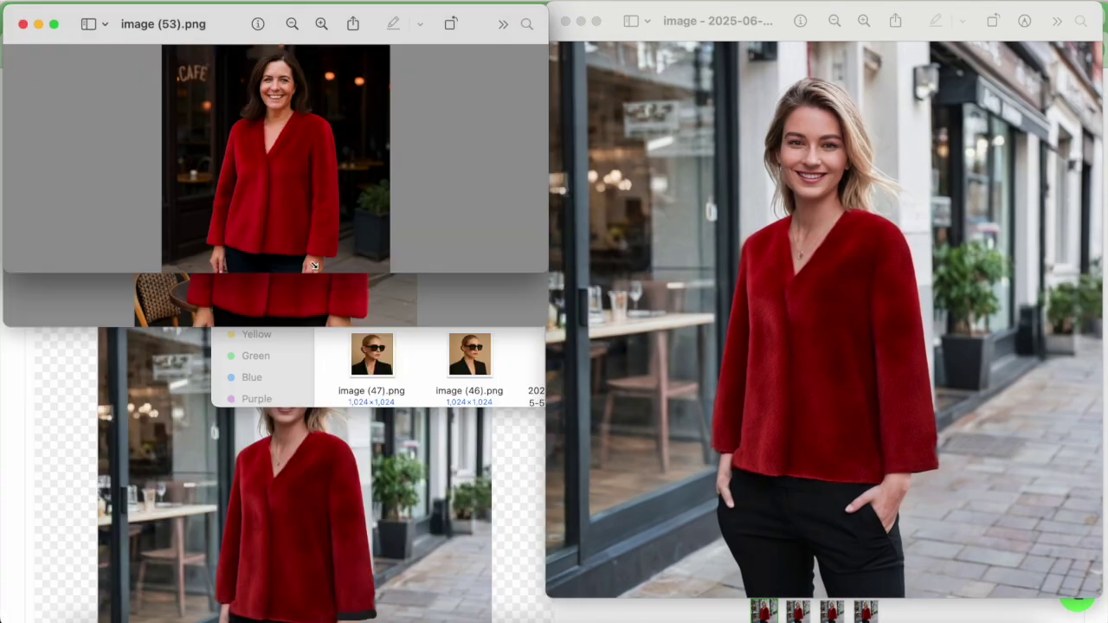
Step: Place the image (53) preview below image (54), then send the yellow swimsuit to product photo generation
drag(218, 22, 218, 299)
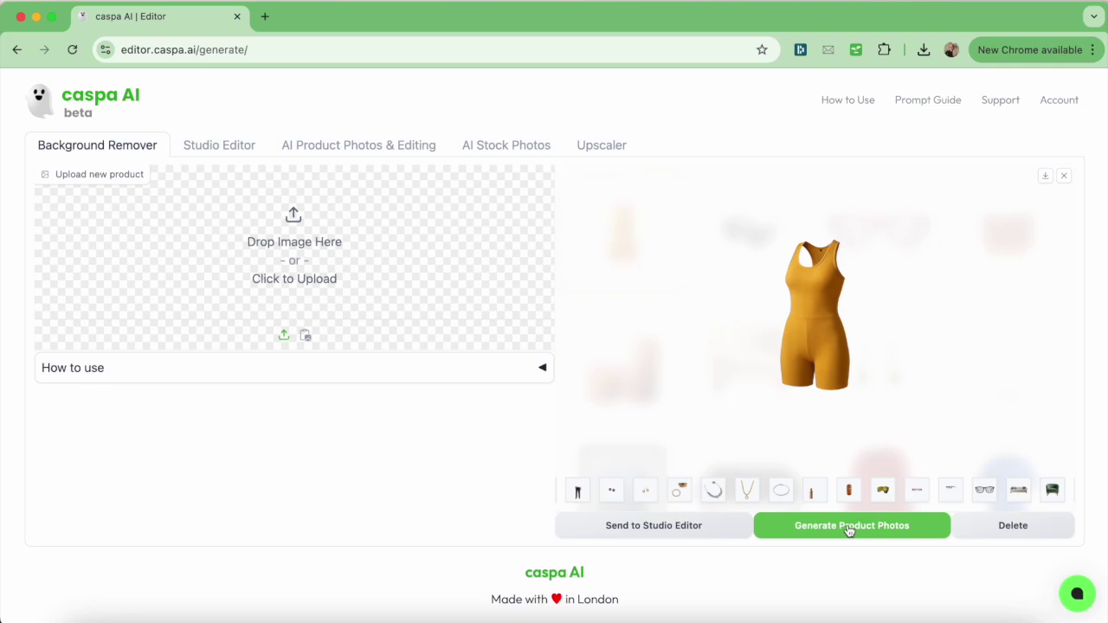
click(850, 528)
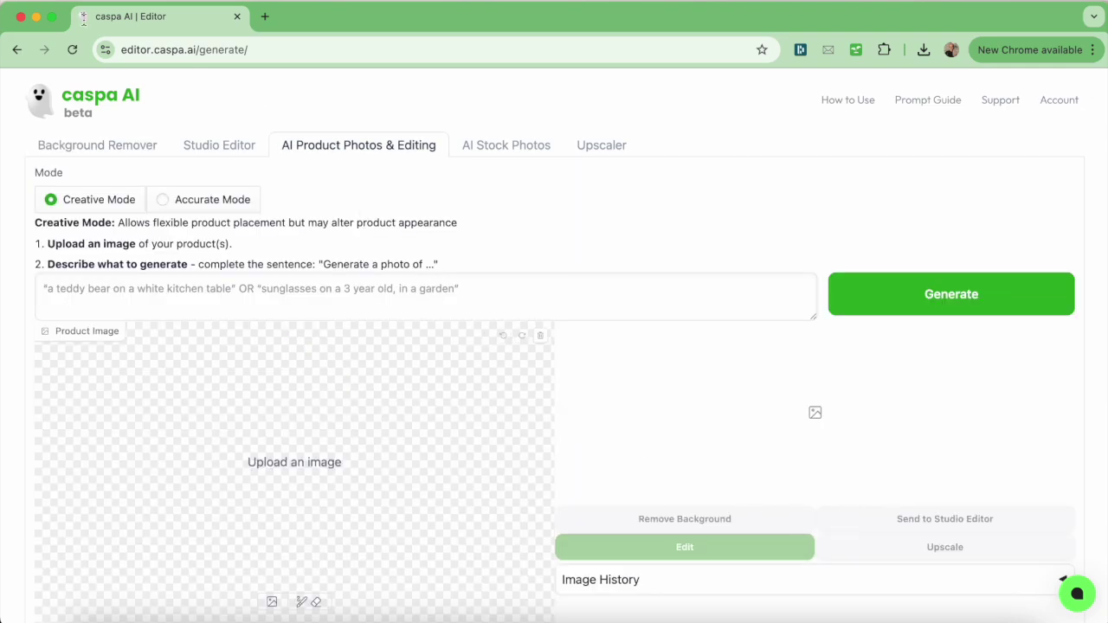
Step: Go full screen and generate the swimsuit on a smiling, curly-haired 21-year-old Brazilian woman in a locker room
click(50, 19)
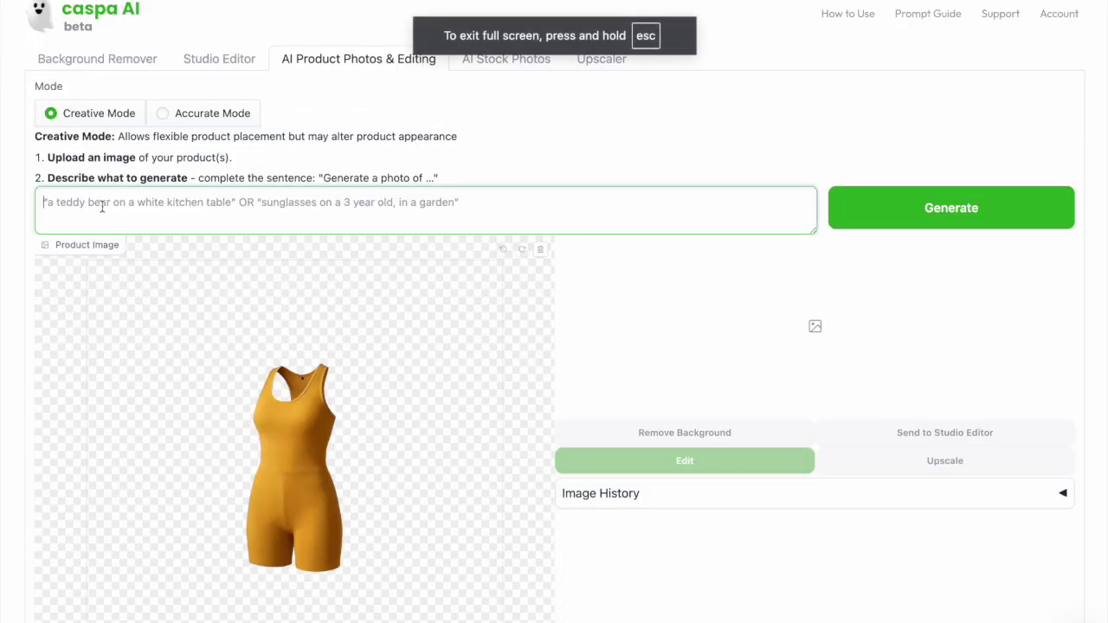
text(this swimming costume on a 21 year old Brazilian woman, smiling, long cur)
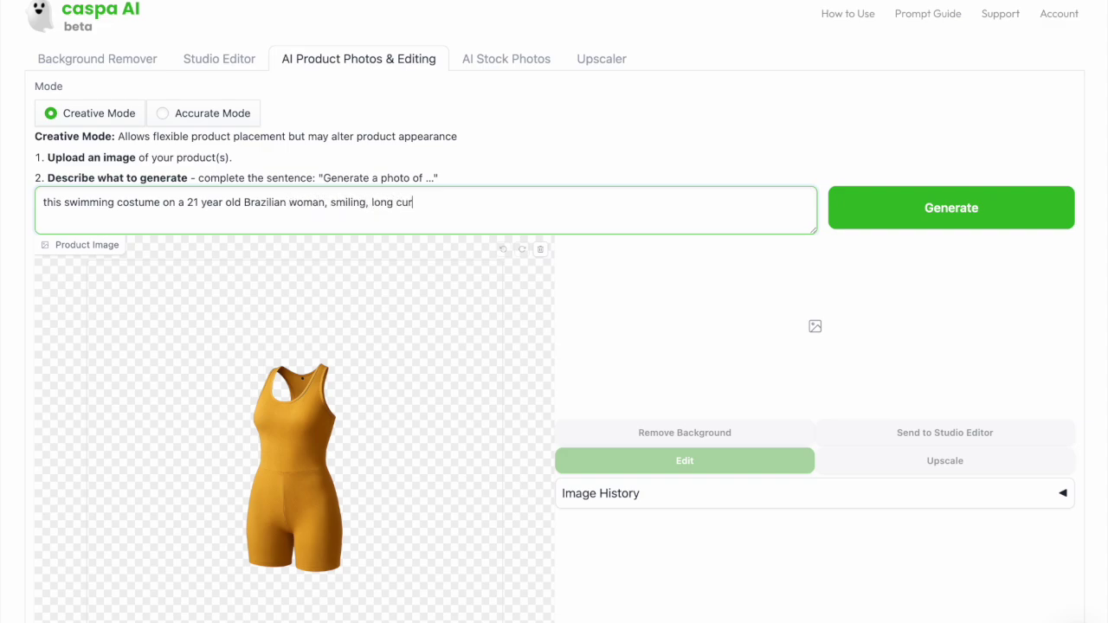
text(ly hair, in a blue and white locker room)
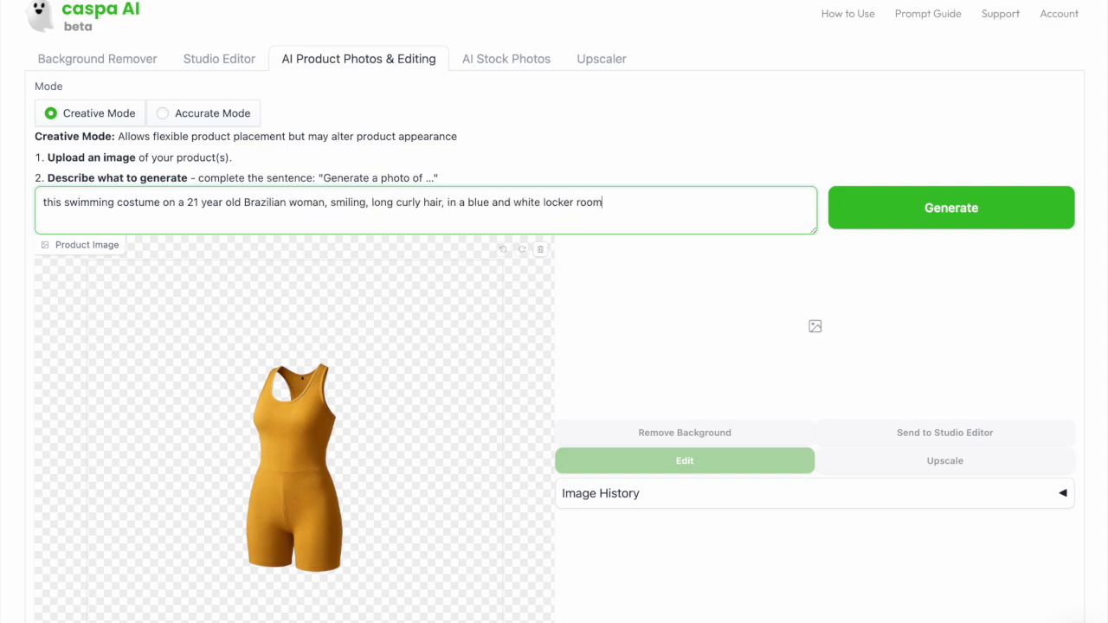
click(883, 193)
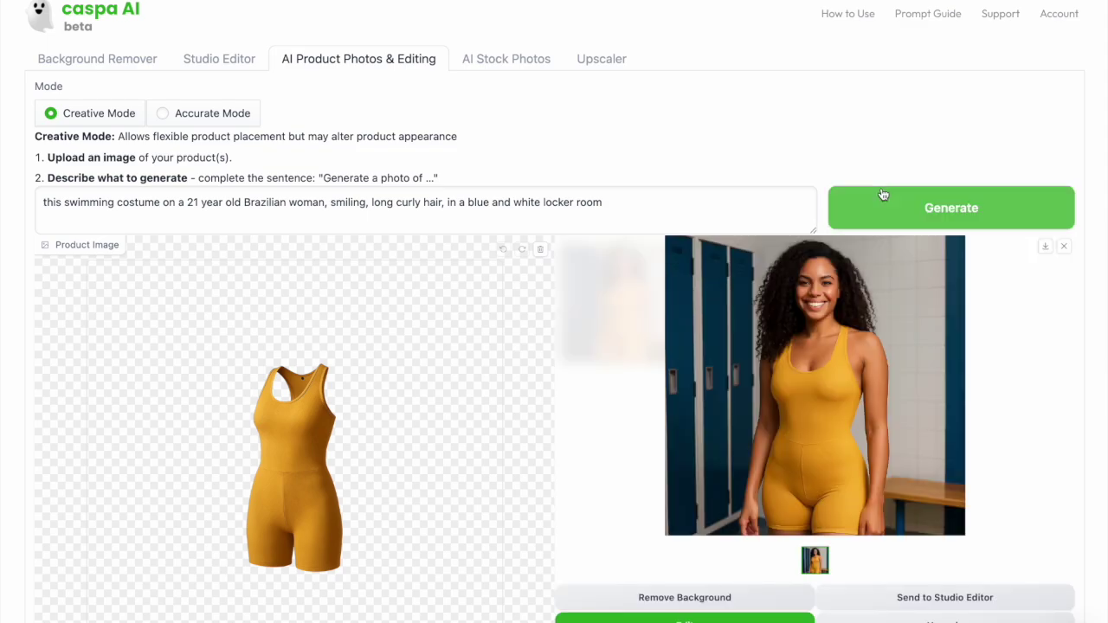
Step: Download the locker-room swimsuit photo as image (55).png and return to the Background Remover assets
click(1045, 246)
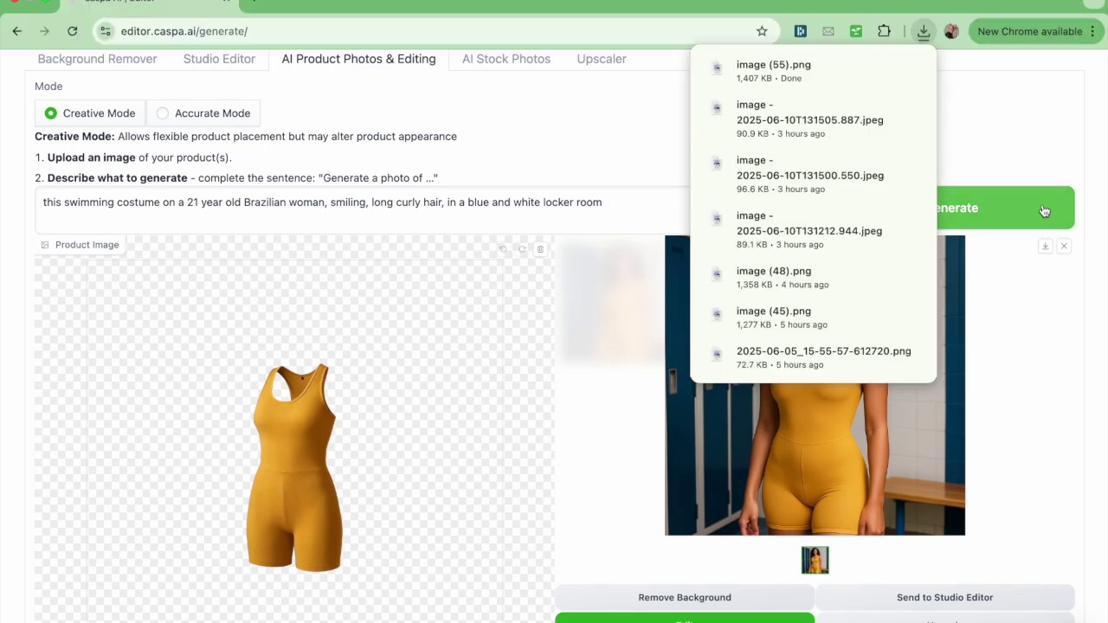
click(935, 210)
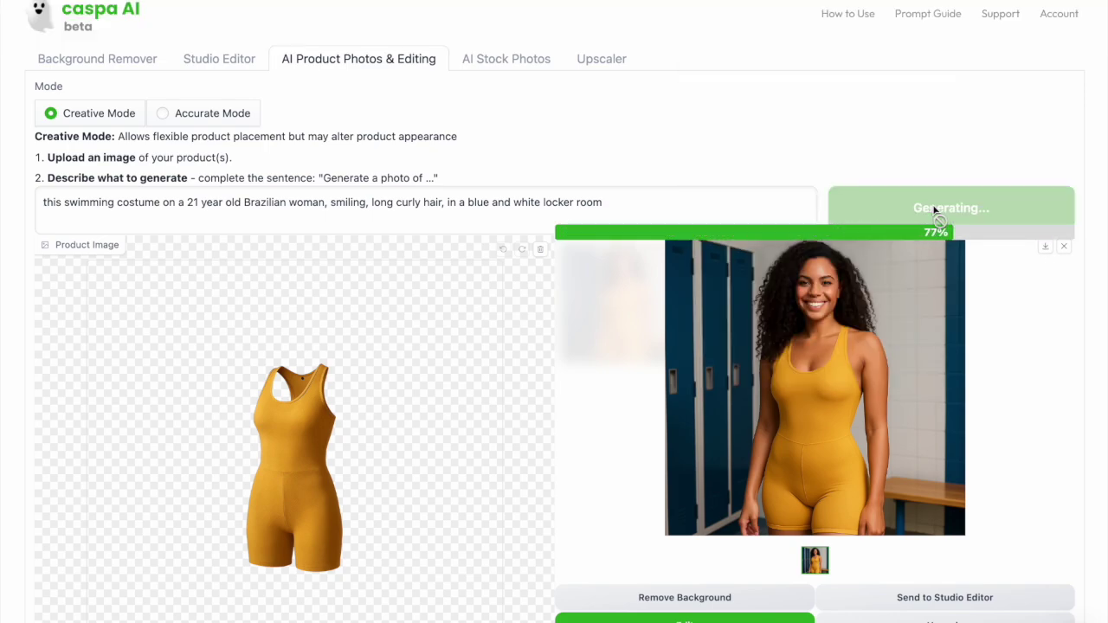
click(1045, 246)
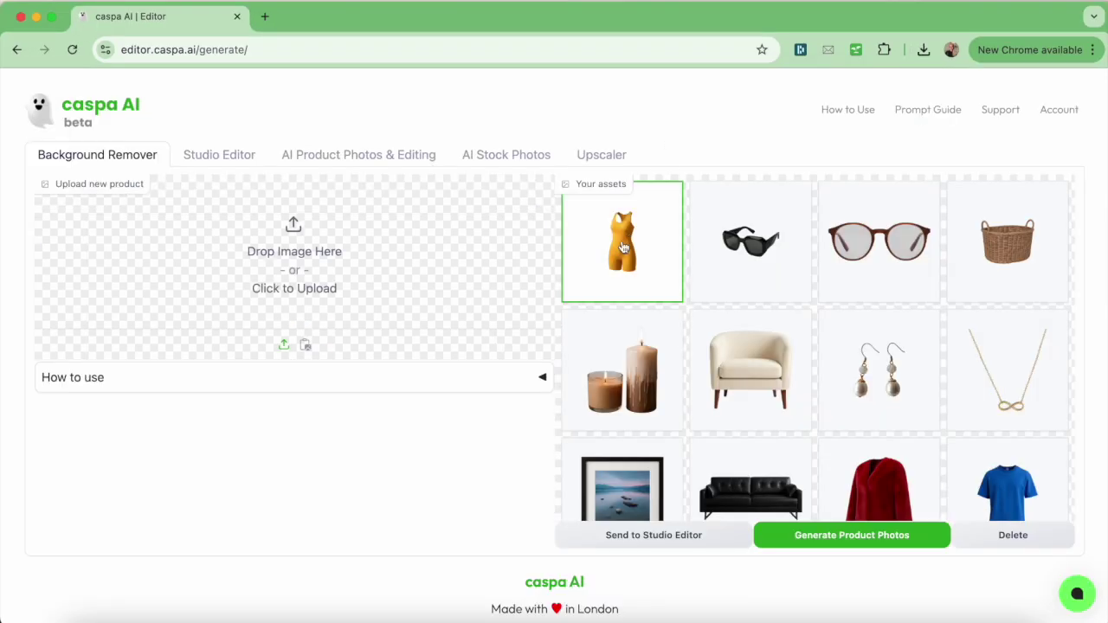
Step: Send the yellow swimsuit to the Studio Editor, centre and slightly enlarge it, then load it for product photos
click(623, 248)
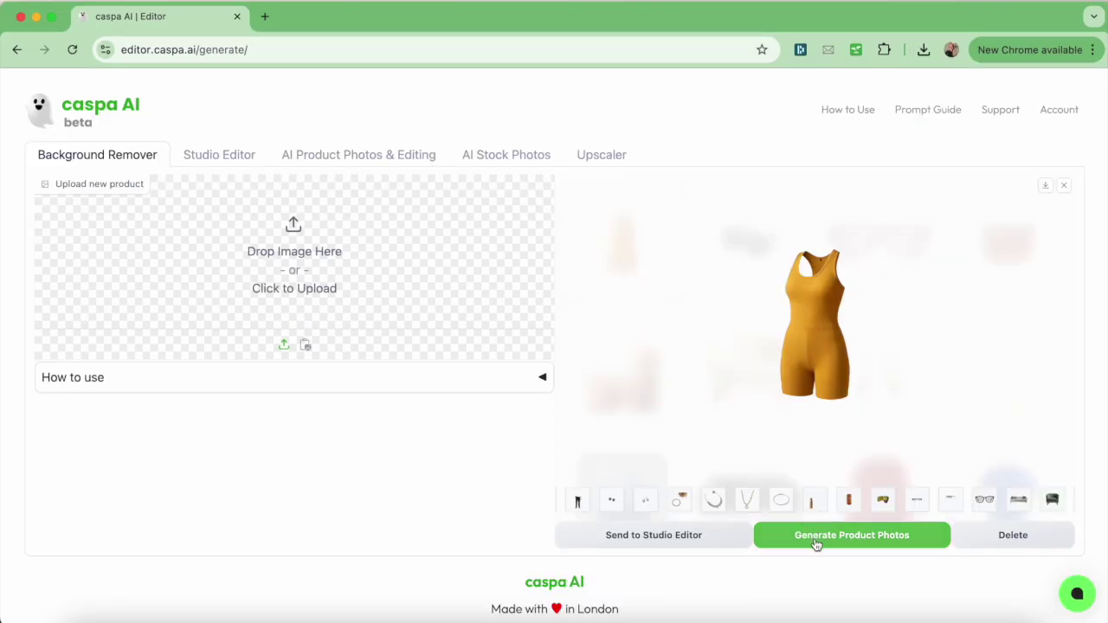
click(698, 546)
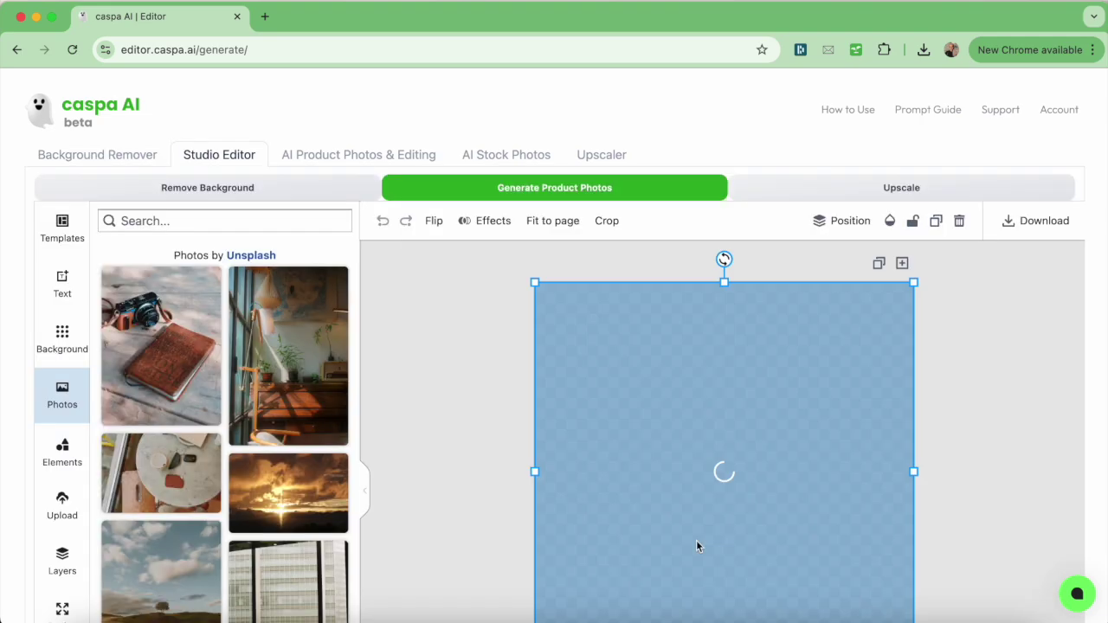
scroll(780, 398, down, 2)
drag(839, 405, 873, 452)
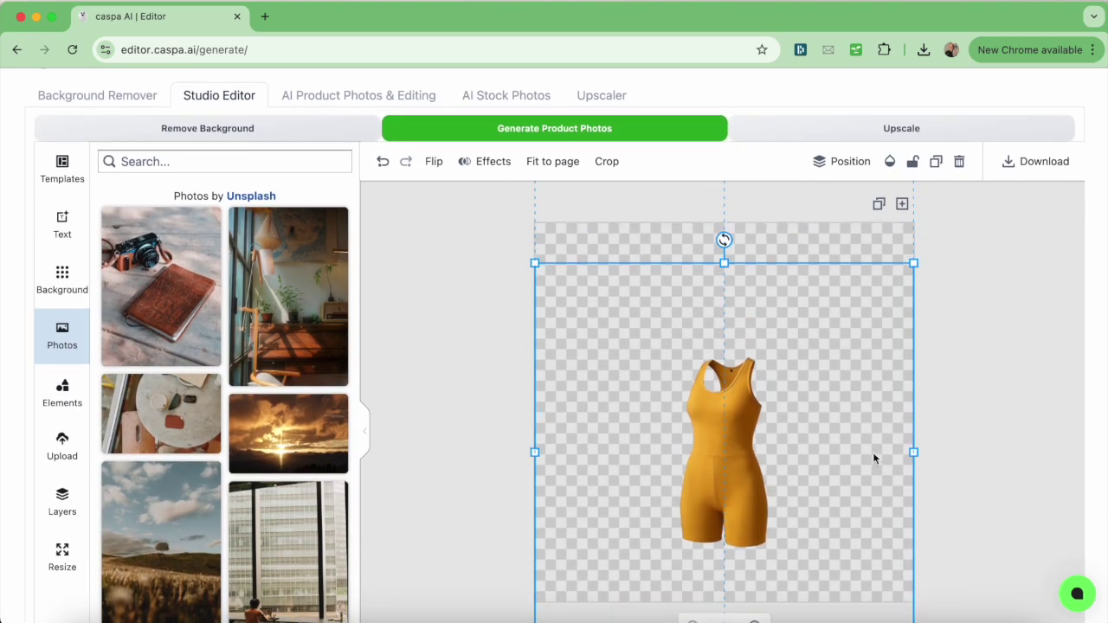
drag(913, 266, 918, 257)
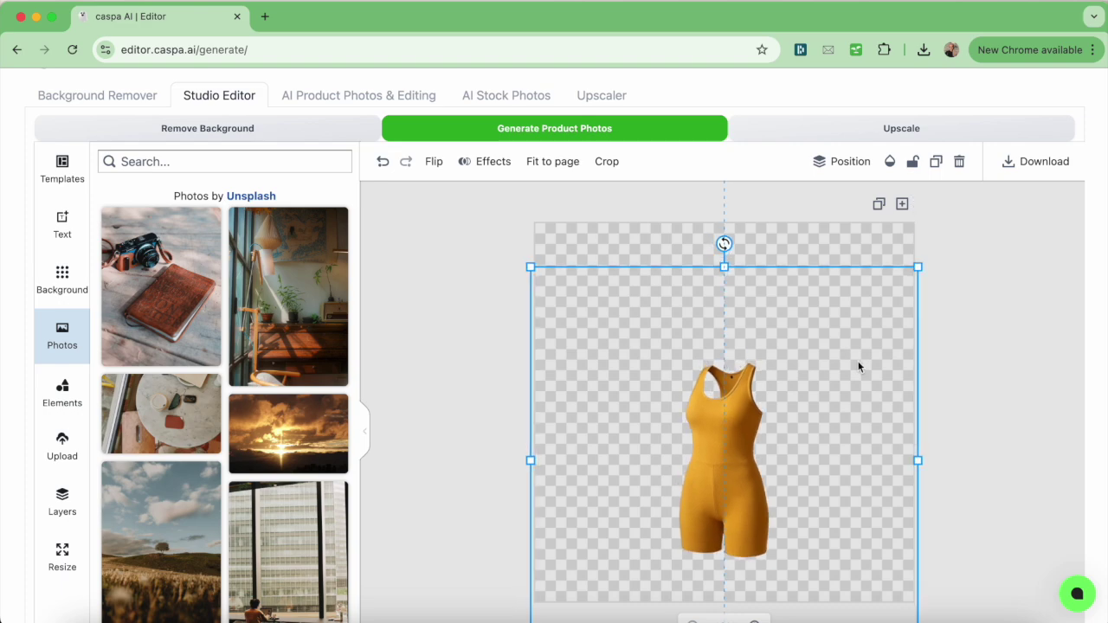
click(583, 129)
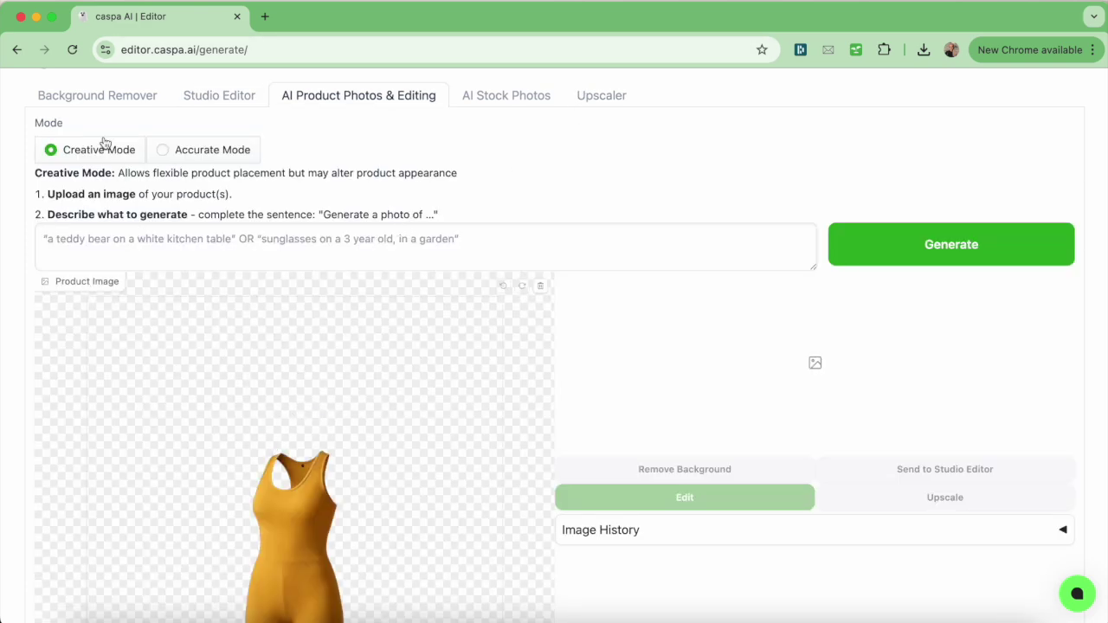
Step: In full screen, resize the brush and mask the hanger at the swimsuit neckline
click(52, 17)
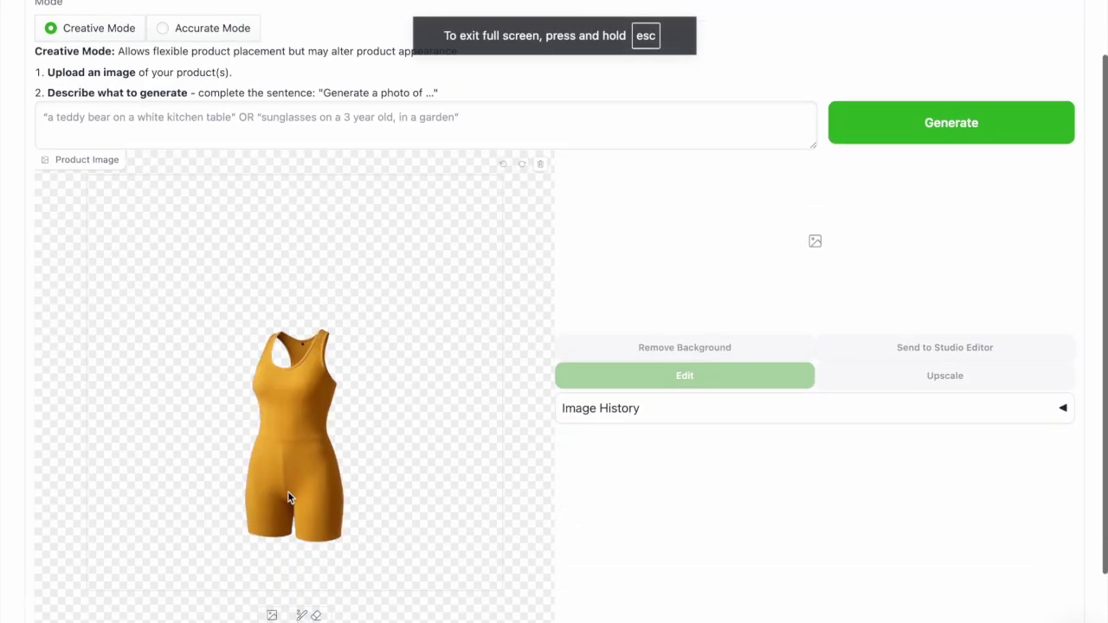
click(301, 615)
drag(264, 584, 272, 585)
mouse_move(285, 340)
mouse_down()
mouse_move(311, 335)
mouse_move(299, 353)
mouse_up()
Step: Generate Accurate Mode photos from the curly-haired Brazilian woman locker-room prompt
scroll(300, 346, up, 1)
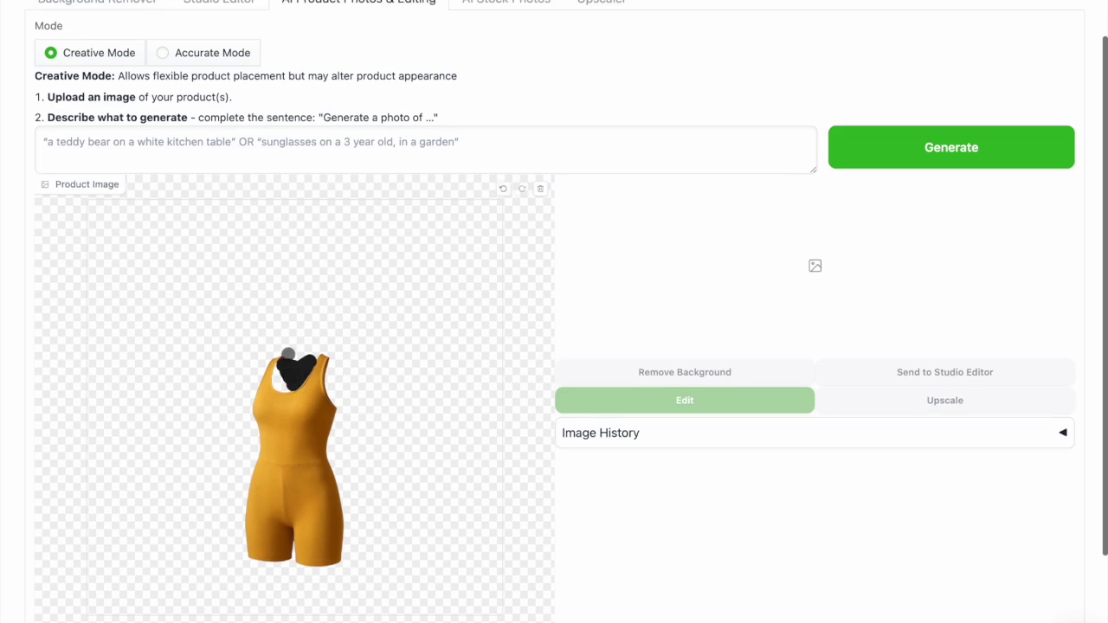
click(195, 53)
click(185, 145)
text(this)
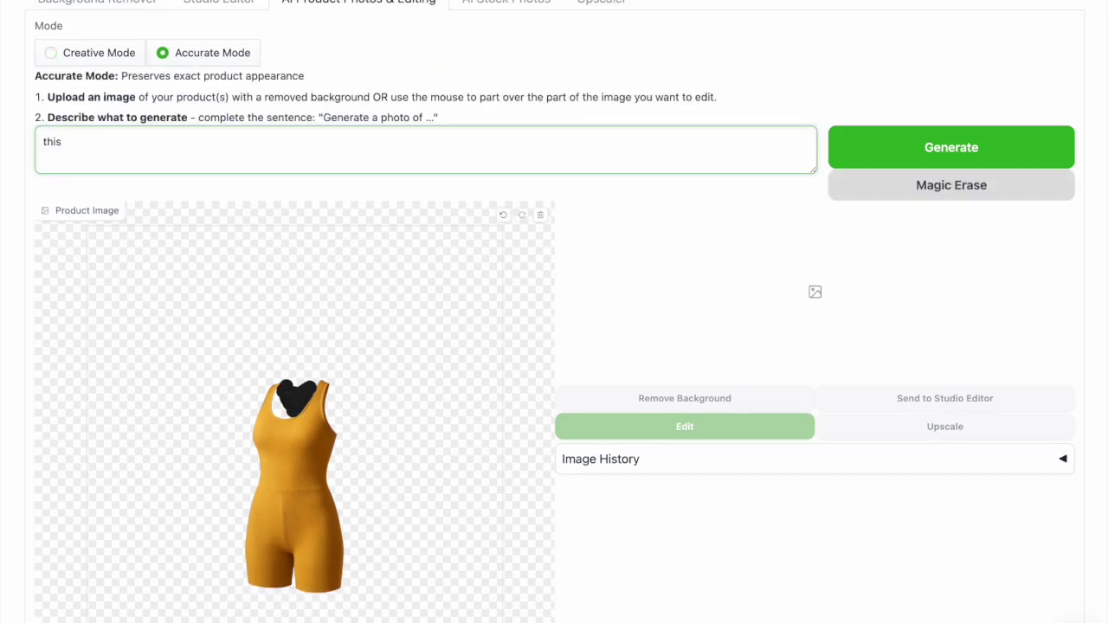
text( swimming costume on a 21 year old Brazilian woman, smiling, long curly hair, in a blue and white locker room)
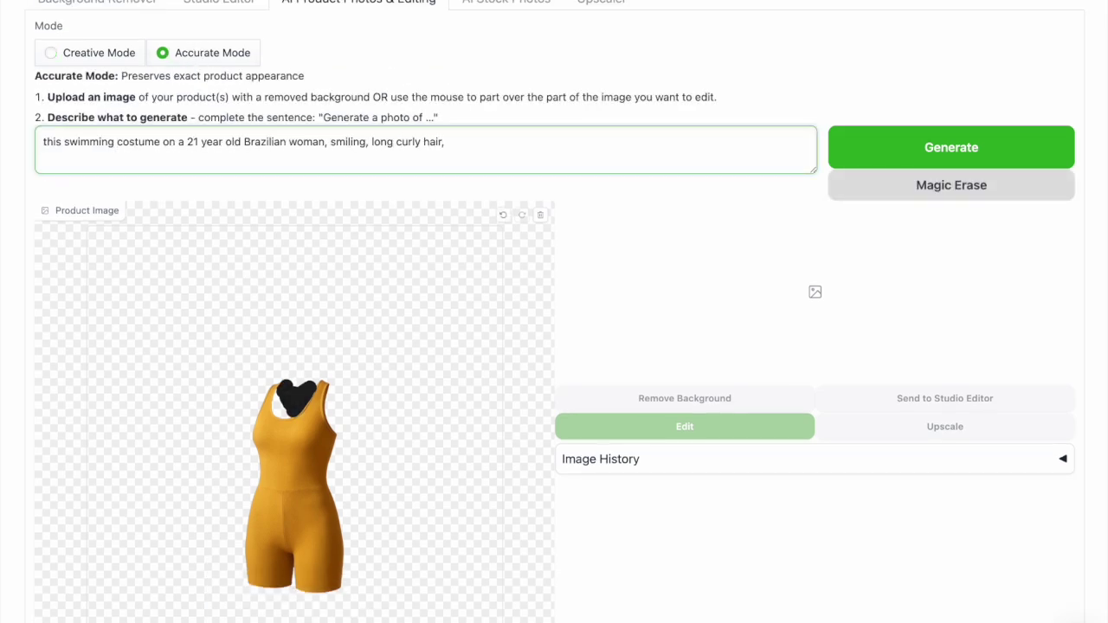
scroll(915, 111, down, 1)
click(914, 111)
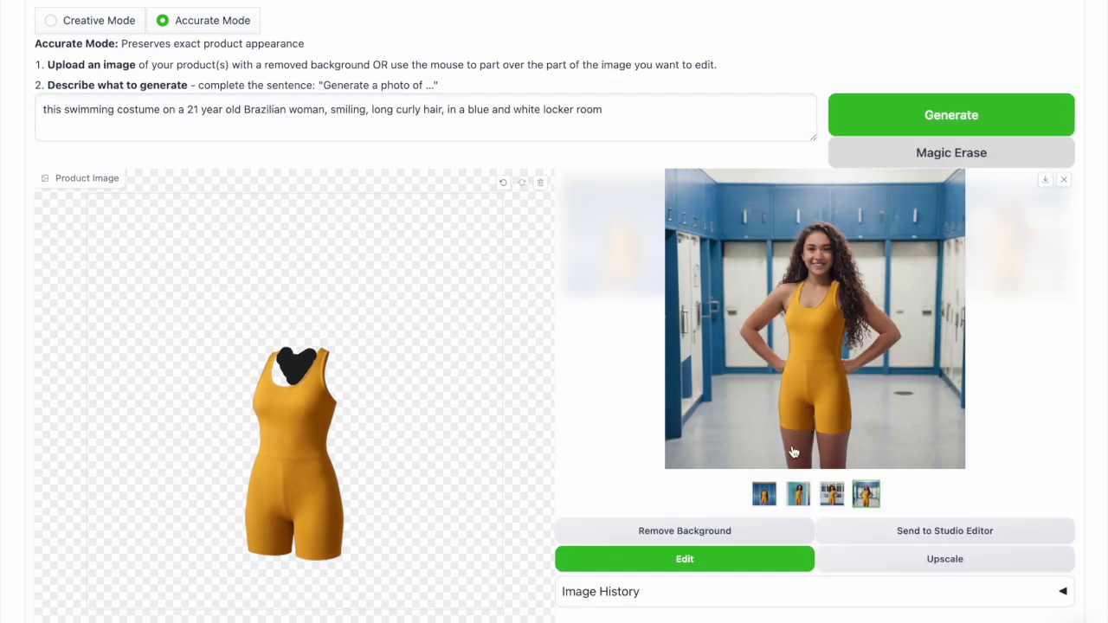
Step: Browse the generated results and load the hands-on-hips photo into the editing canvas
click(797, 494)
key(Right)
key(Right)
key(Right)
key(Right)
key(Right)
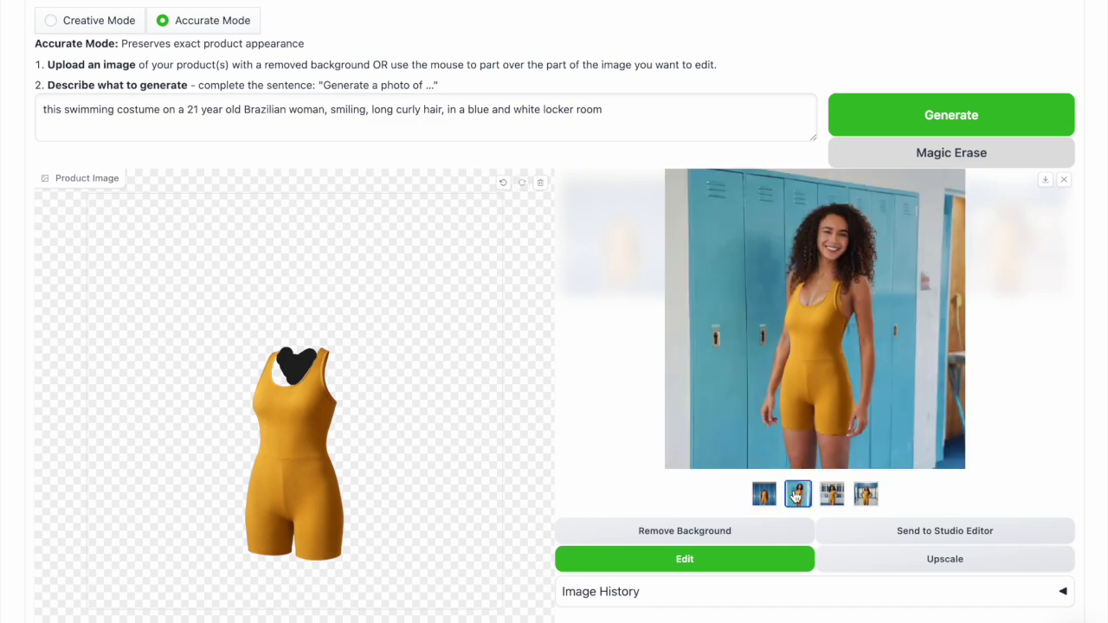
key(Right)
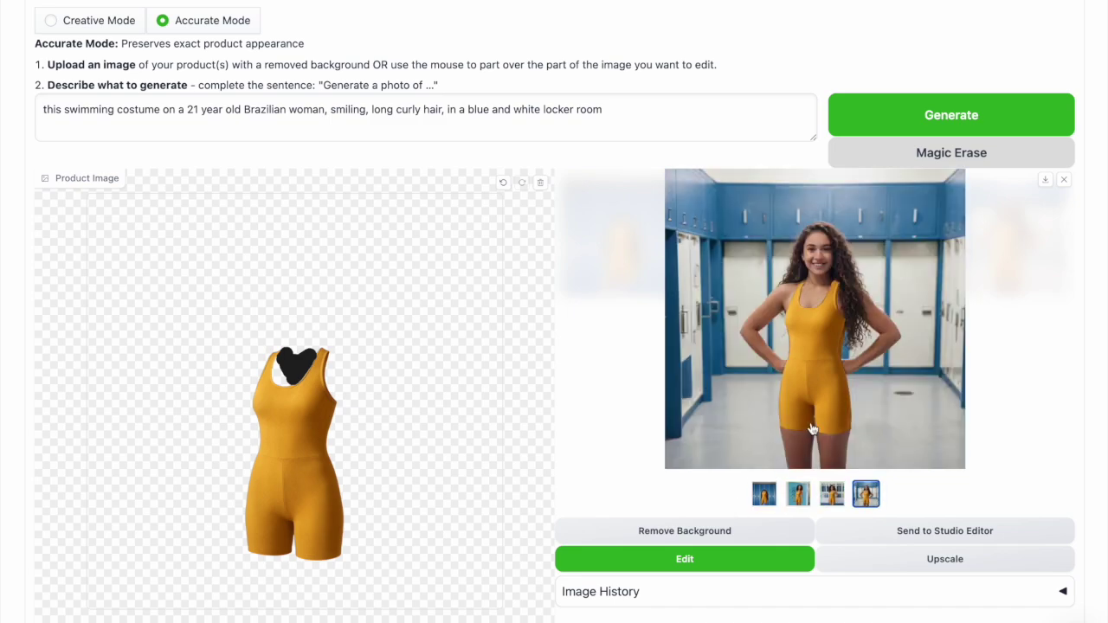
click(684, 560)
Step: Mask her chest, neckline and sides, regenerate, then mask across her eyes and regenerate again
mouse_move(286, 346)
mouse_down()
mouse_move(281, 372)
mouse_move(334, 364)
mouse_move(331, 449)
mouse_up()
drag(339, 500, 342, 554)
drag(257, 397, 252, 537)
click(899, 114)
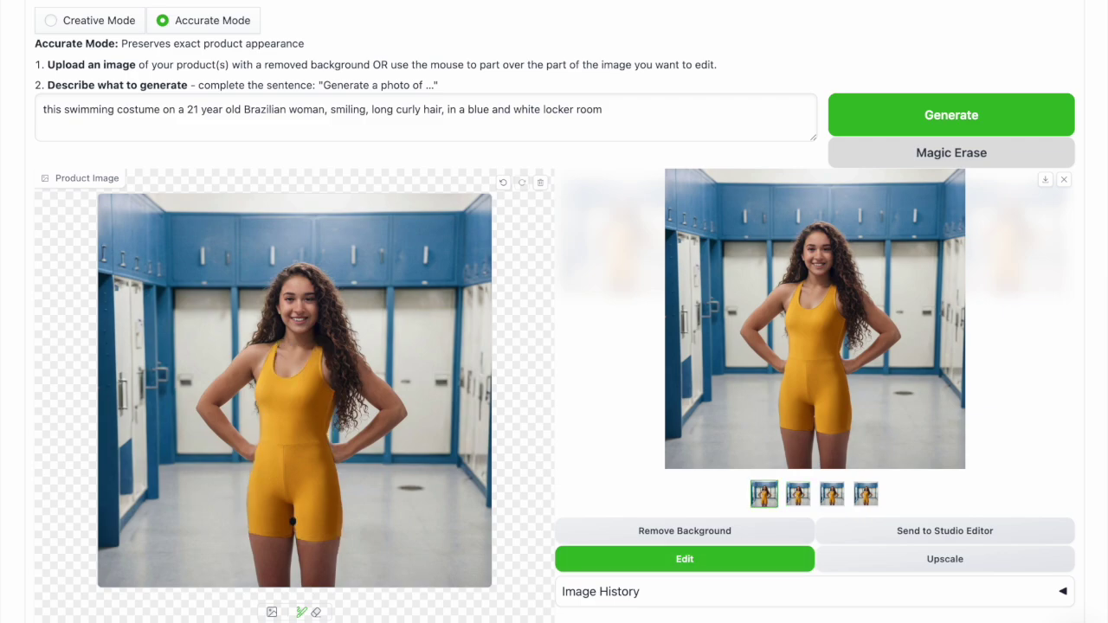
drag(286, 301, 313, 302)
click(893, 107)
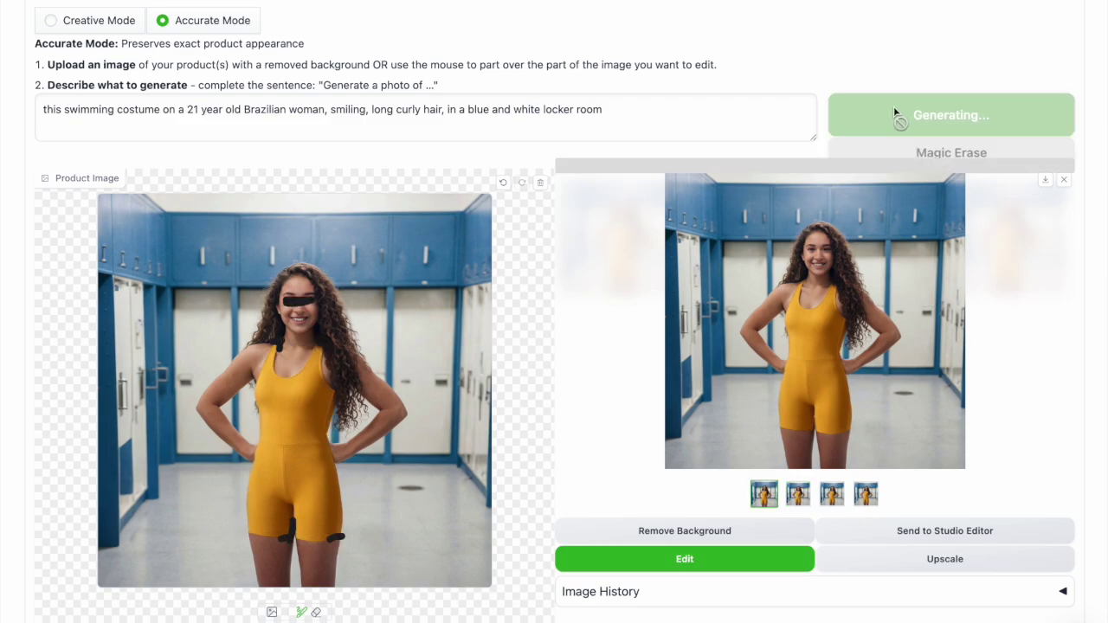
Step: Open the newest hands-on-hips JPEG in Preview alongside image (56).png and image (55).png
click(924, 30)
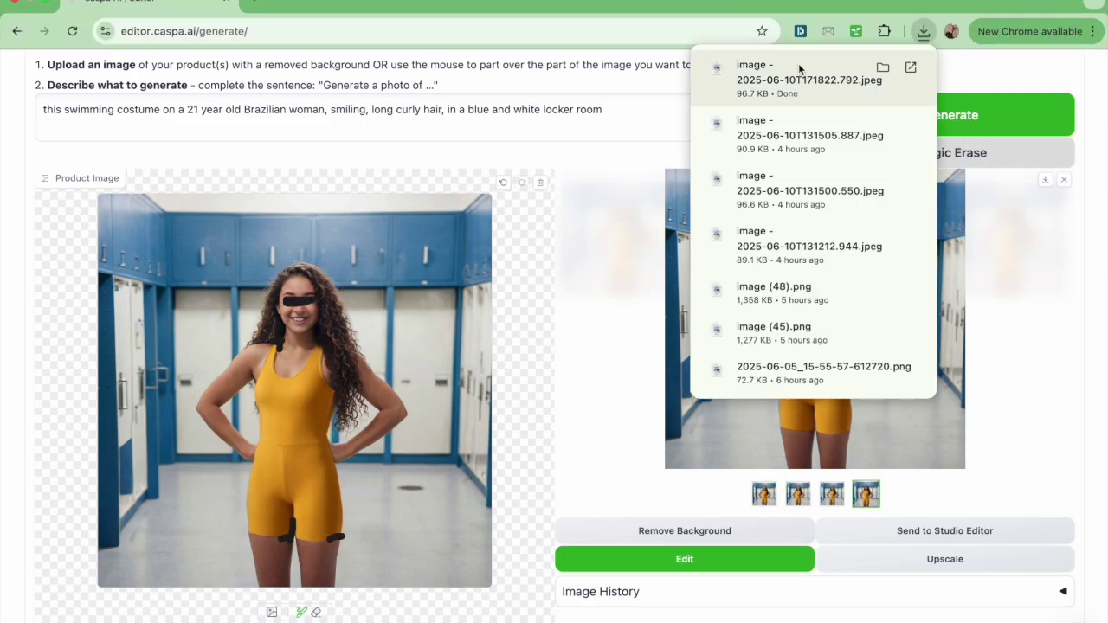
click(779, 92)
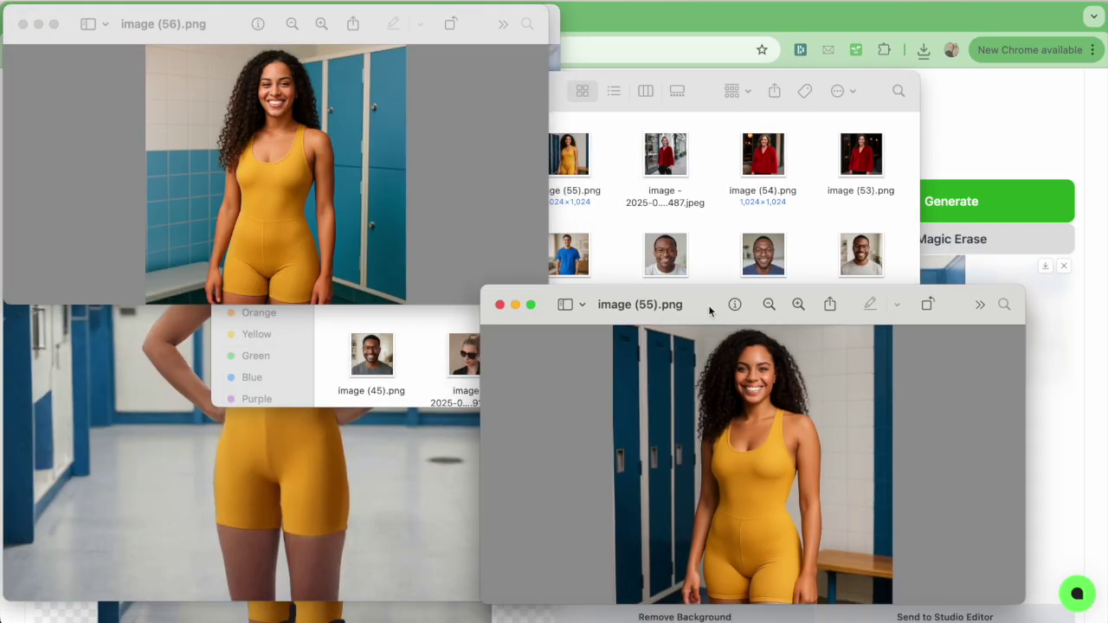
click(500, 161)
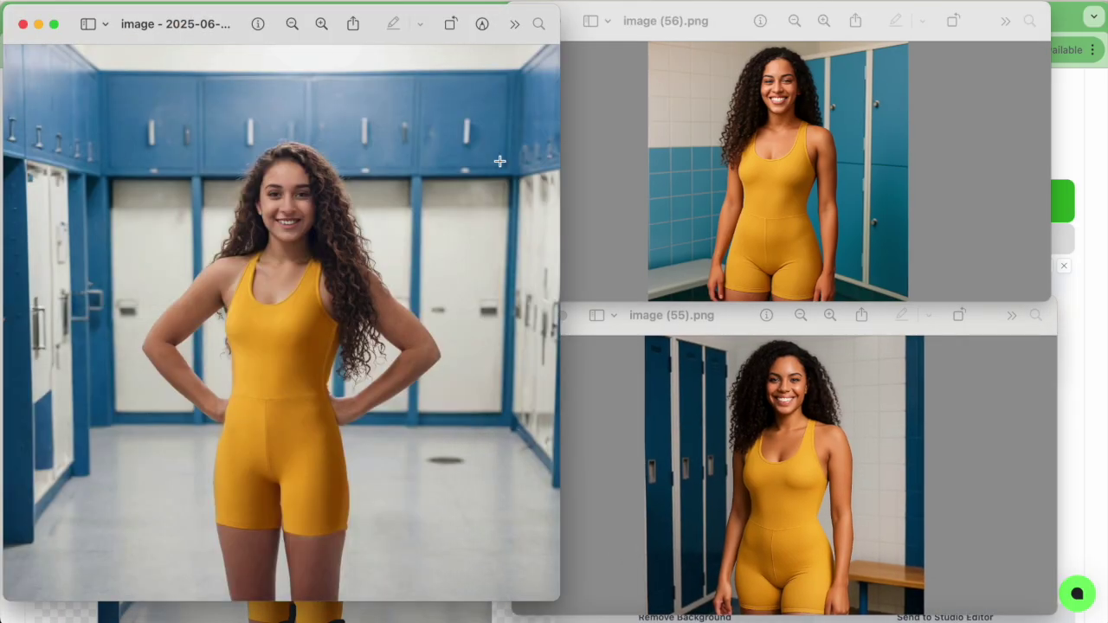